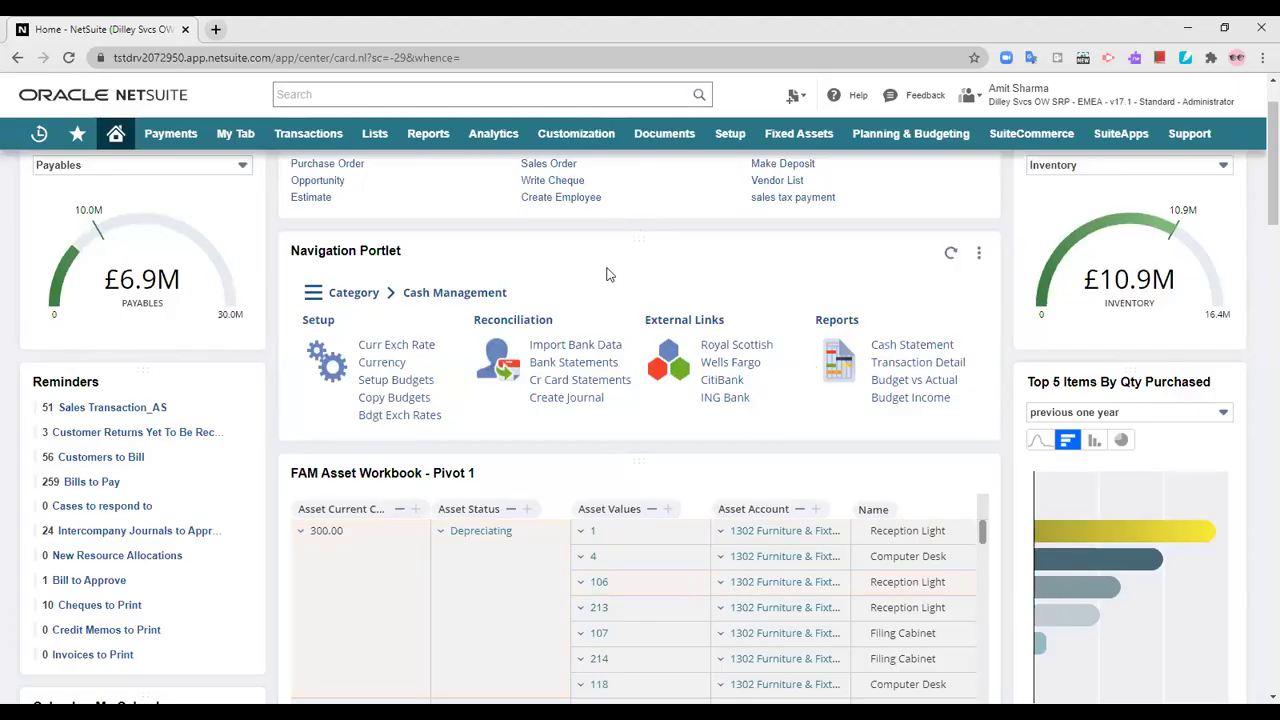
Open the A/P Aging report from the Vendors/Payables reports
{"action": "scroll", "coordinate": [607, 272], "scroll_direction": "up", "scroll_amount": 1}
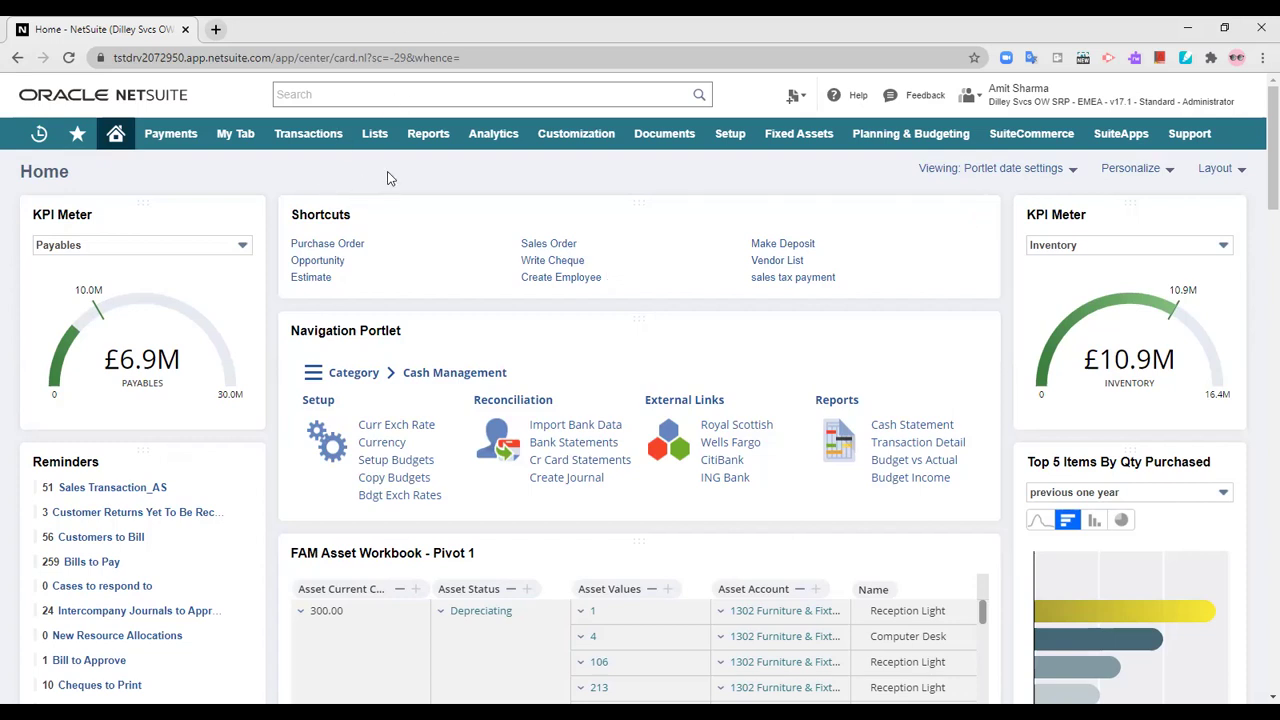
{"action": "mouse_move", "coordinate": [428, 140]}
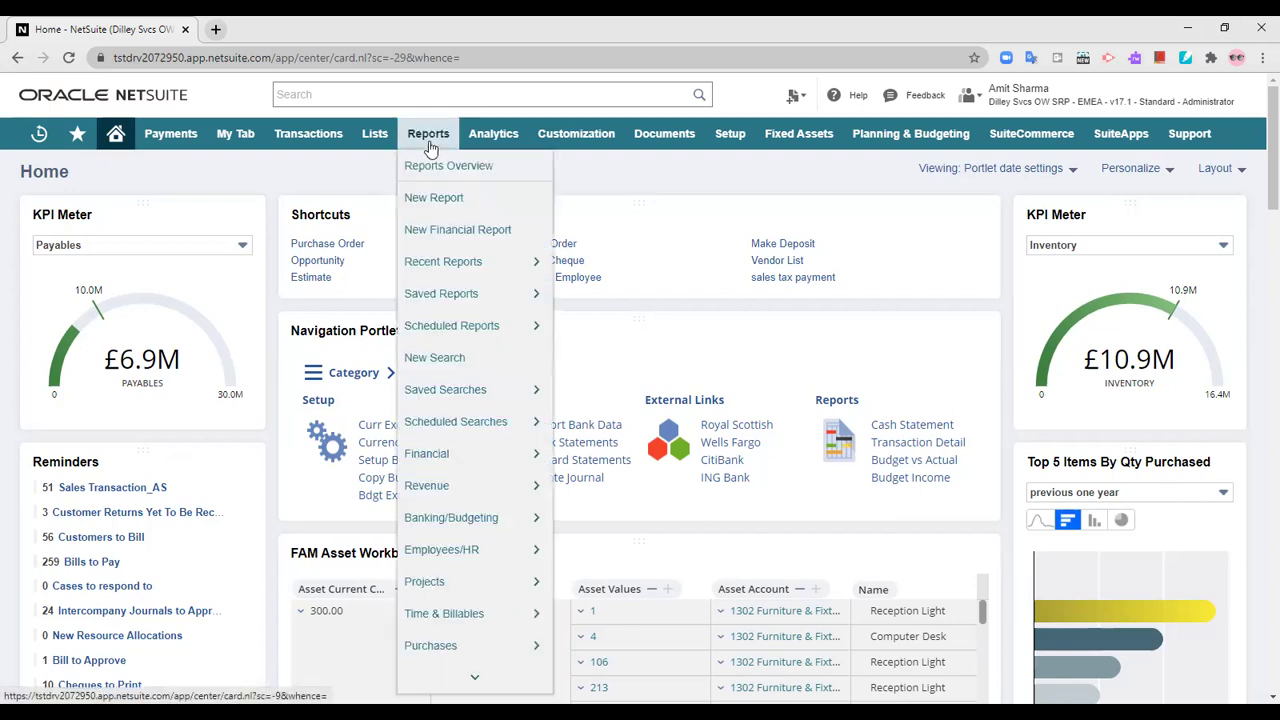
{"action": "mouse_move", "coordinate": [474, 676]}
{"action": "mouse_move", "coordinate": [466, 549]}
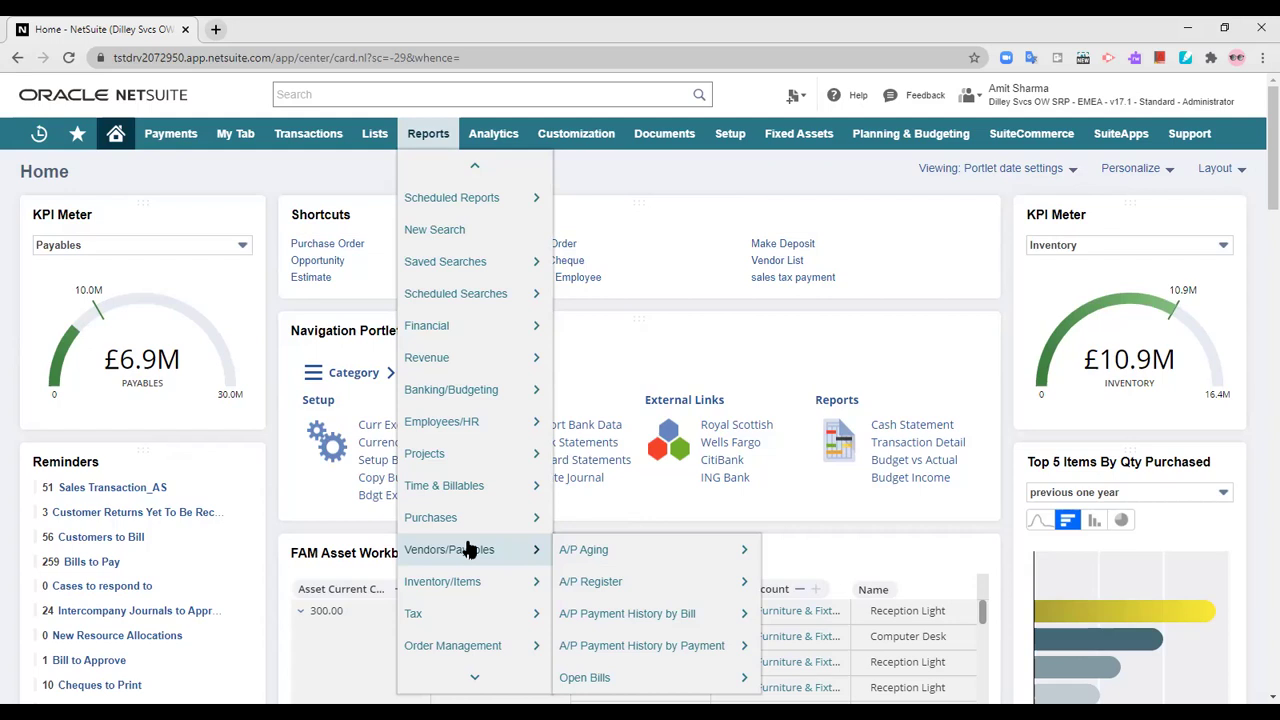
{"action": "left_click", "coordinate": [604, 566]}
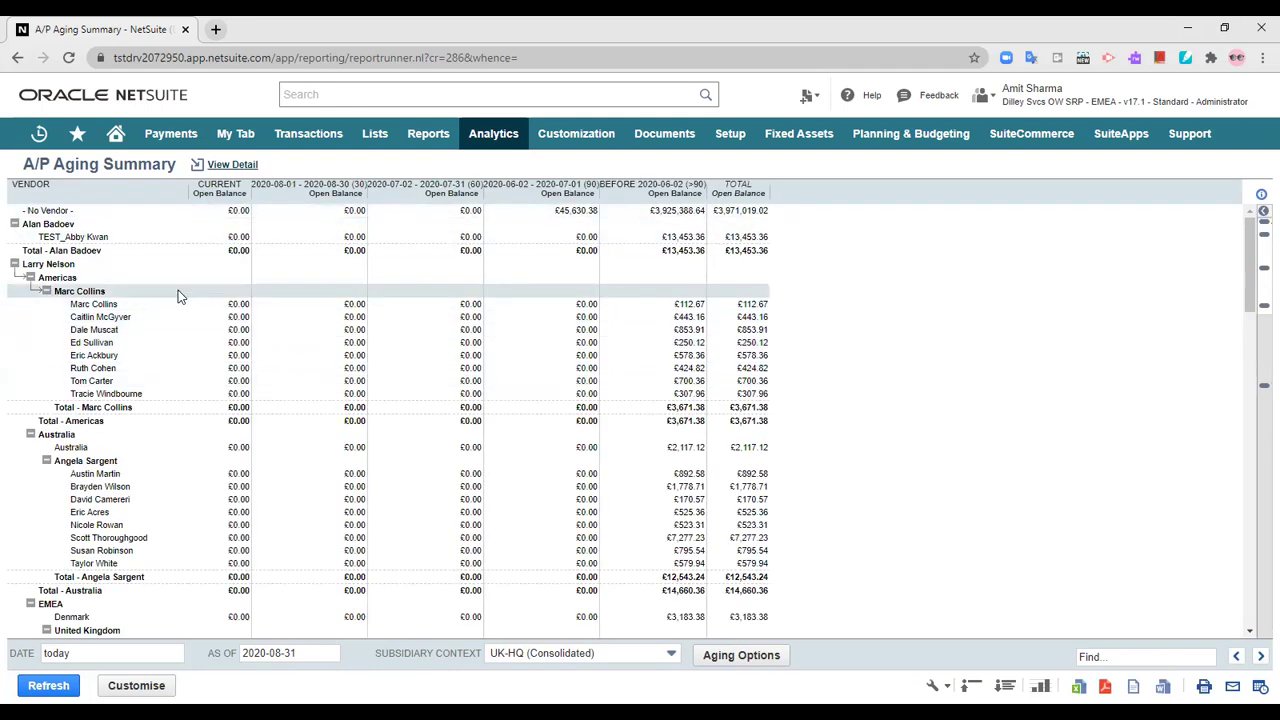
Set the A/P Aging Summary's date to end of last fiscal half, narrowing the date selectors to Quarter
{"action": "scroll", "coordinate": [181, 296], "scroll_direction": "down", "scroll_amount": 3}
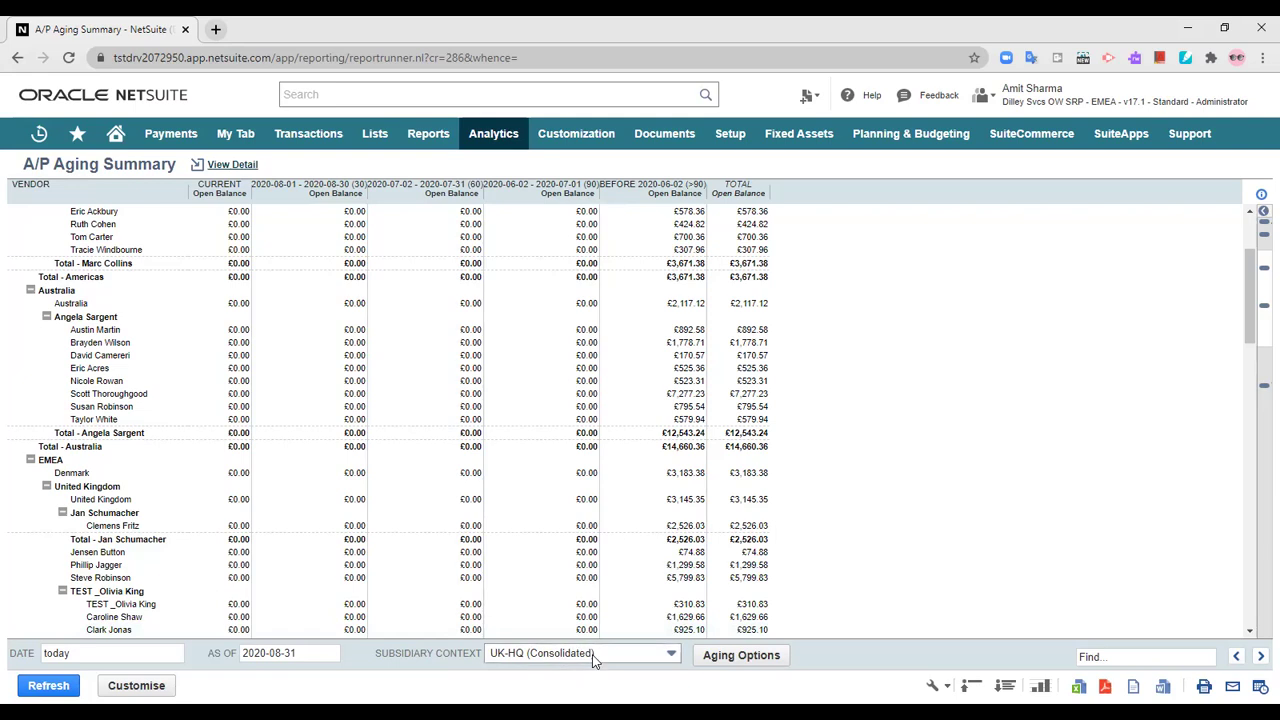
{"action": "left_click", "coordinate": [178, 653]}
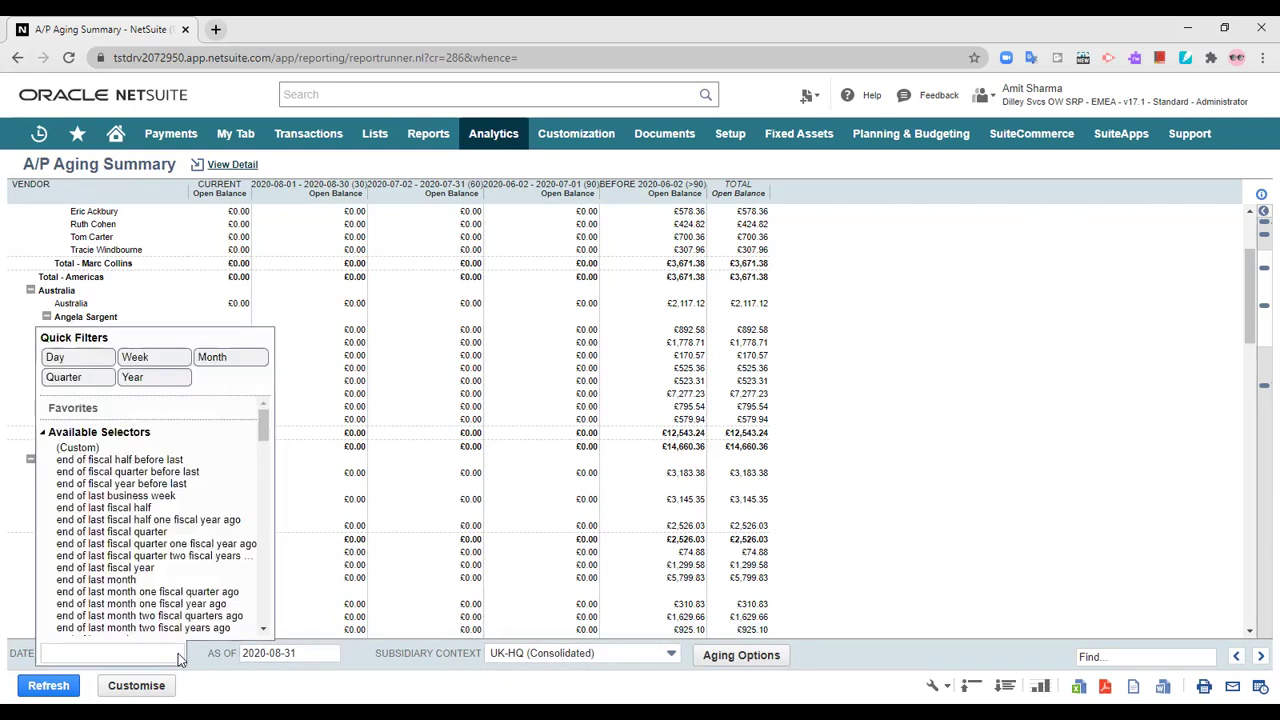
{"action": "left_click", "coordinate": [93, 380]}
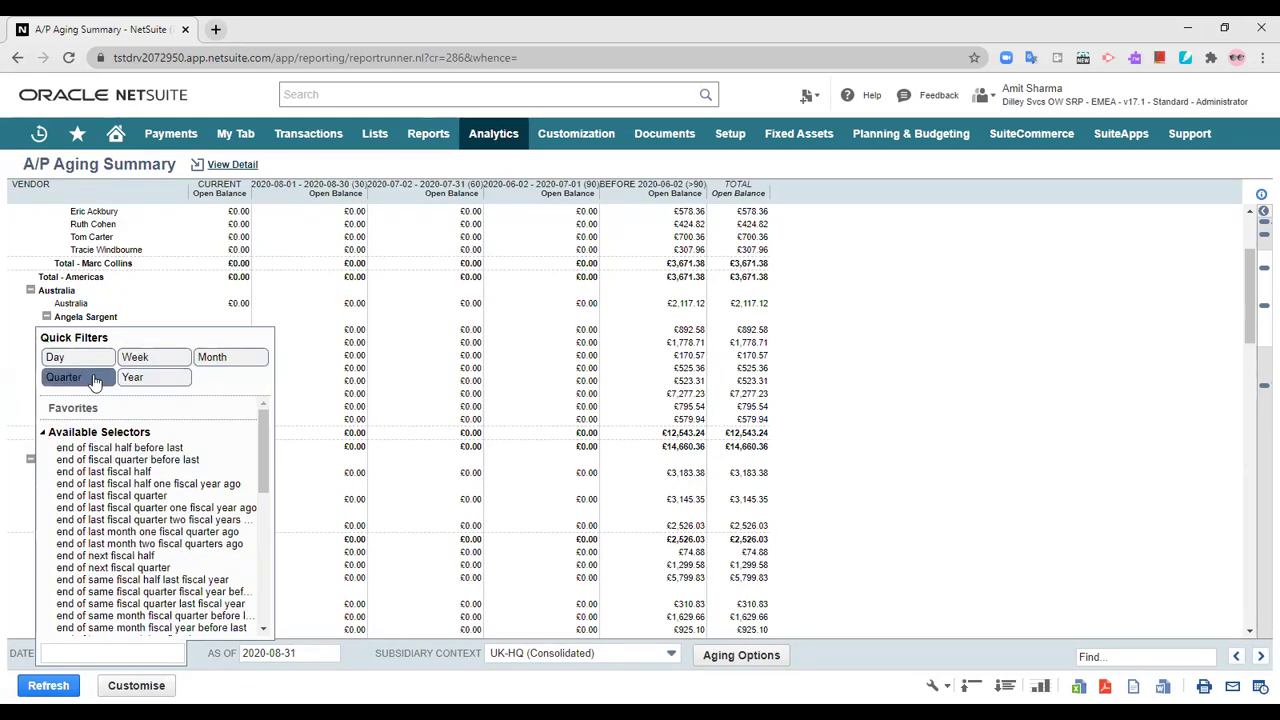
{"action": "left_click", "coordinate": [130, 473]}
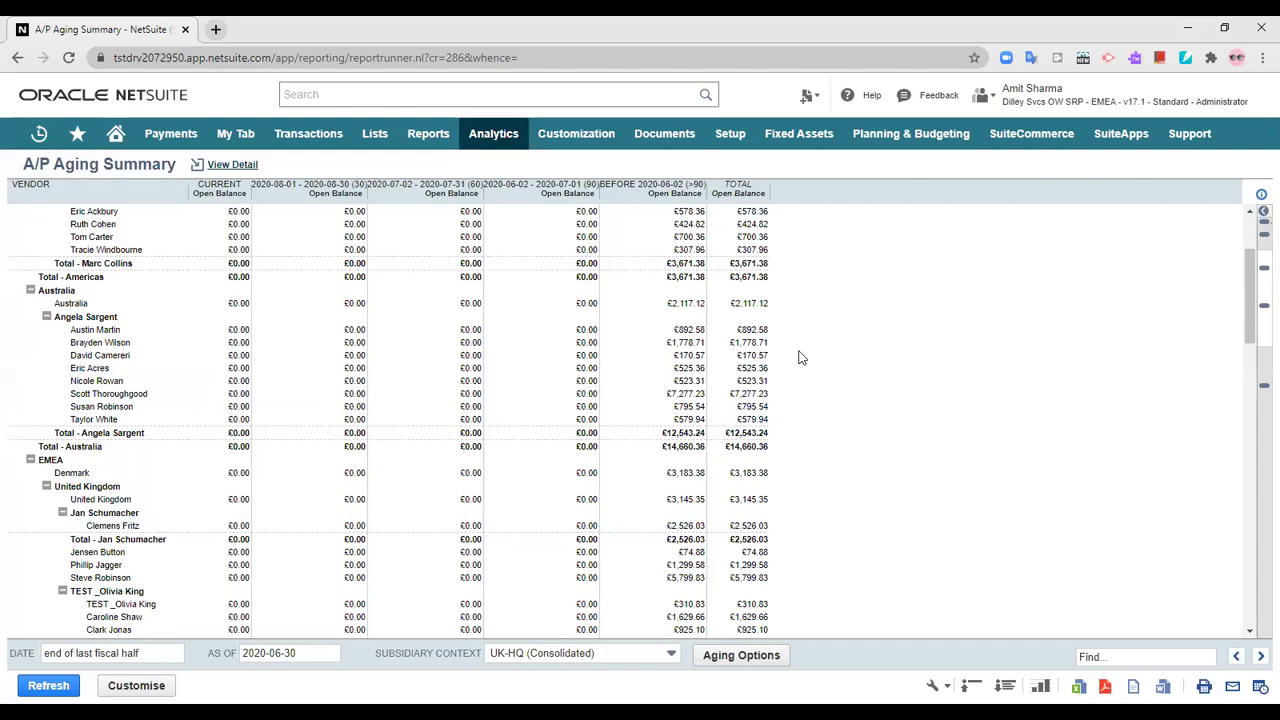
{"action": "scroll", "coordinate": [495, 440], "scroll_direction": "up", "scroll_amount": 3}
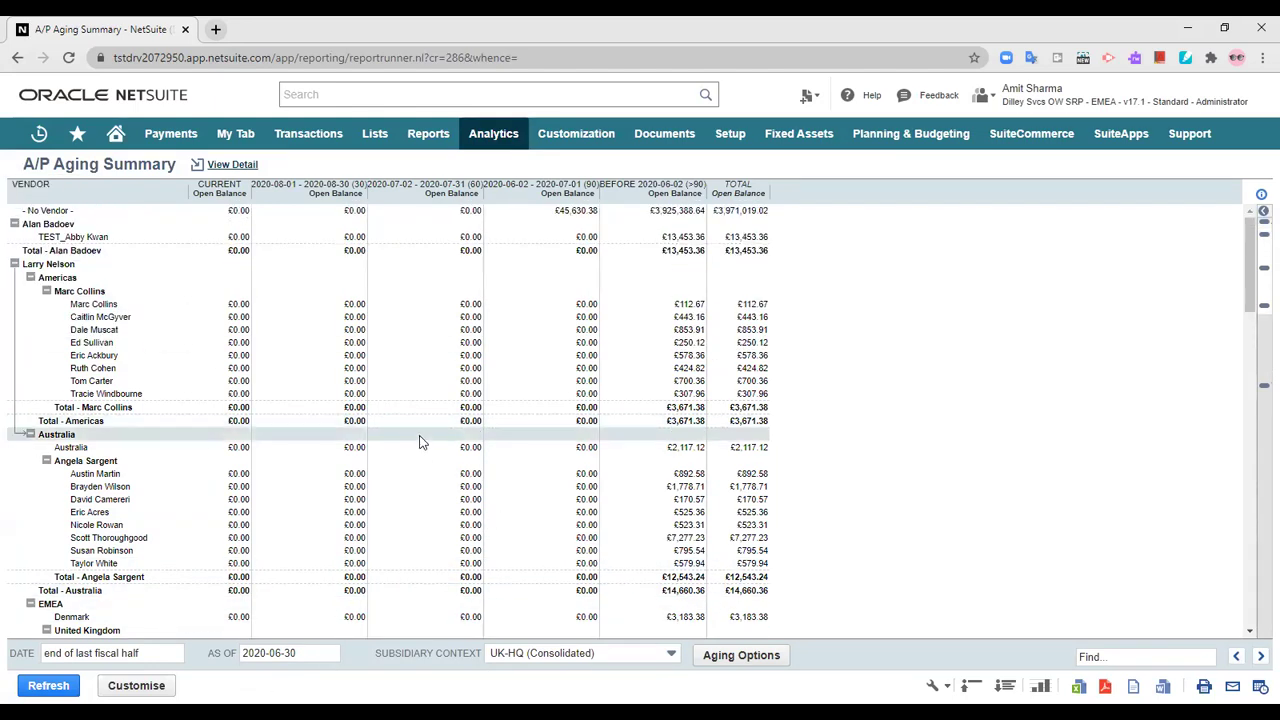
Review and accept the existing aging options, and refresh the A/P Aging Summary
{"action": "left_click", "coordinate": [735, 660]}
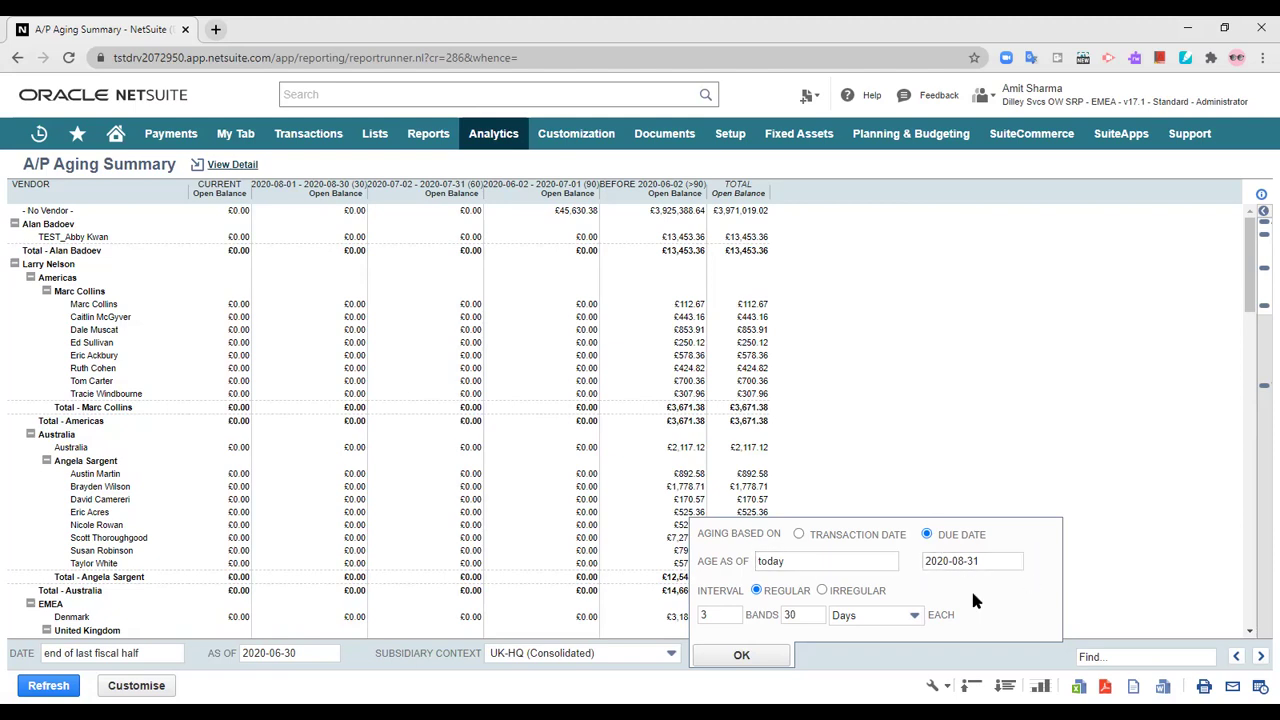
{"action": "left_click", "coordinate": [738, 657]}
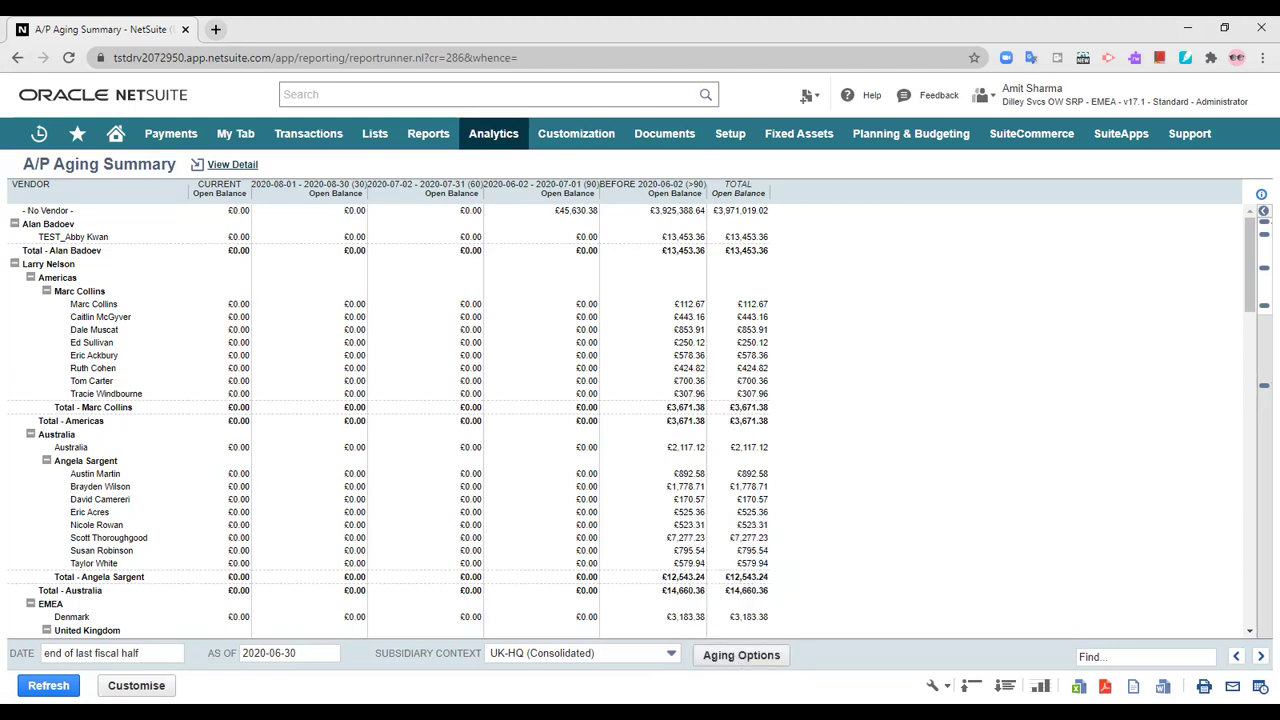
{"action": "left_click", "coordinate": [50, 686]}
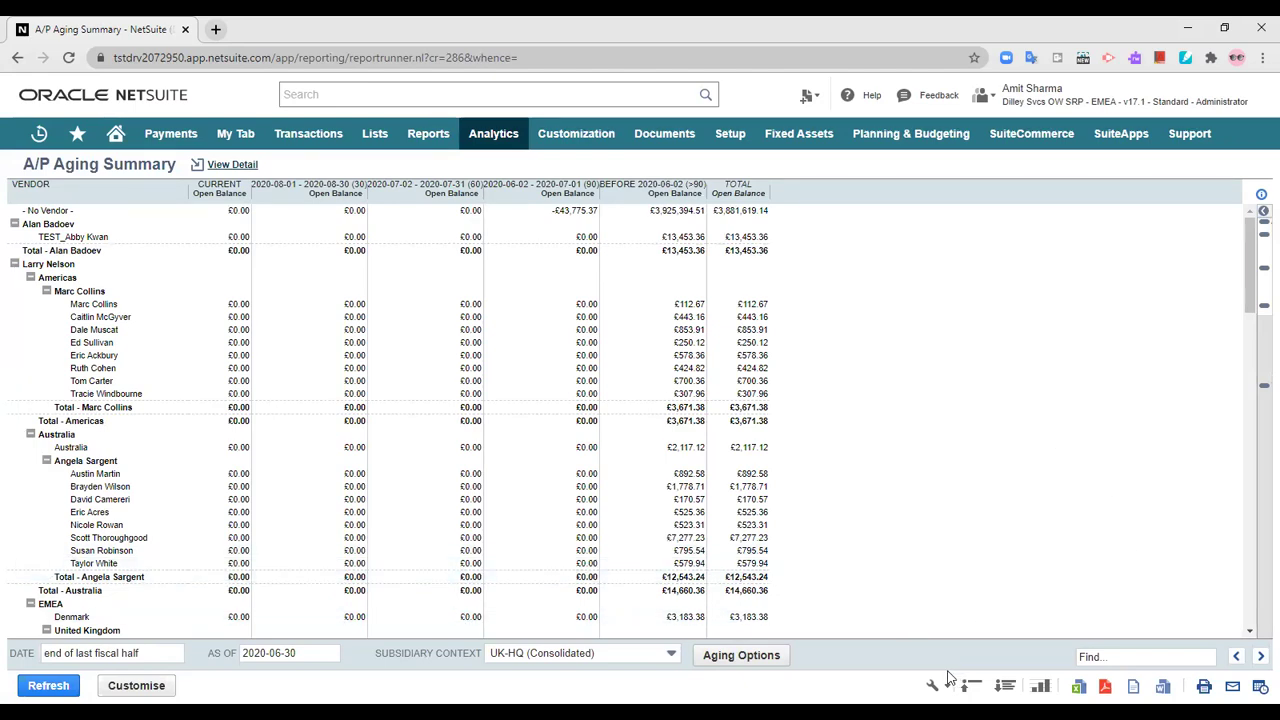
Show the graph of the A/P Aging Summary and switch it from bar graph to pie chart
{"action": "left_click", "coordinate": [1045, 690]}
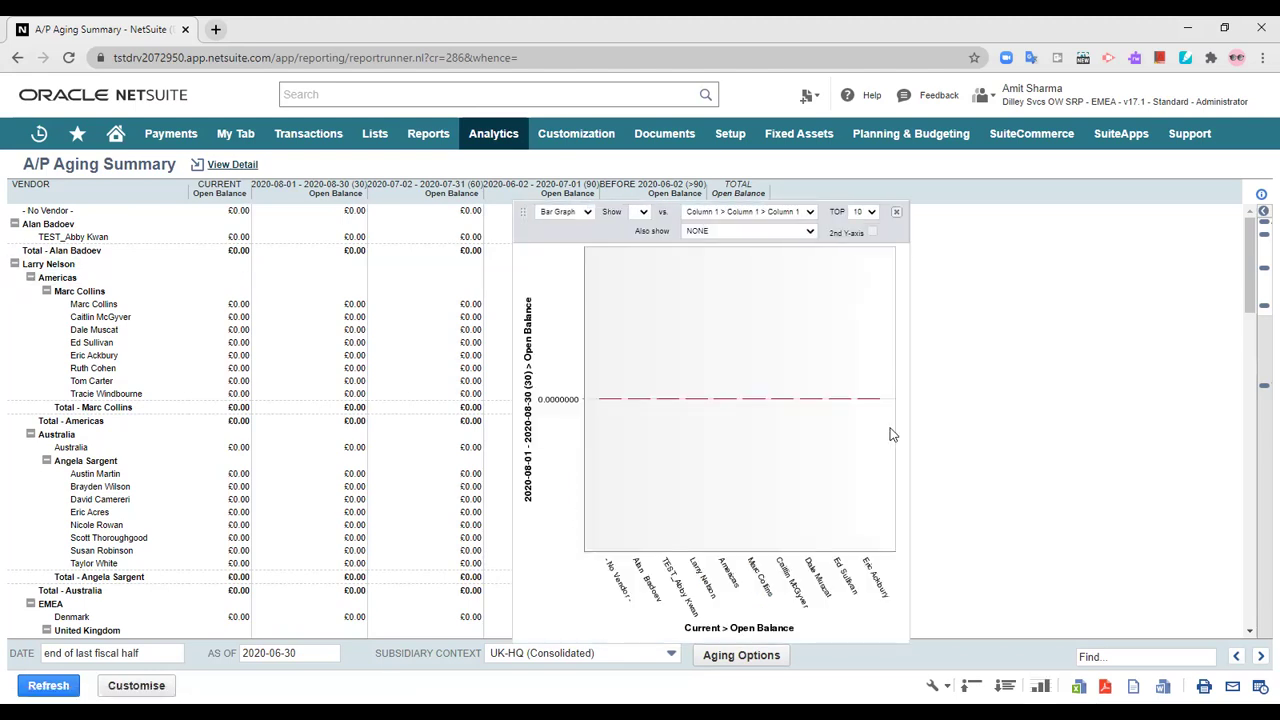
{"action": "left_click", "coordinate": [767, 230]}
{"action": "left_click", "coordinate": [768, 231]}
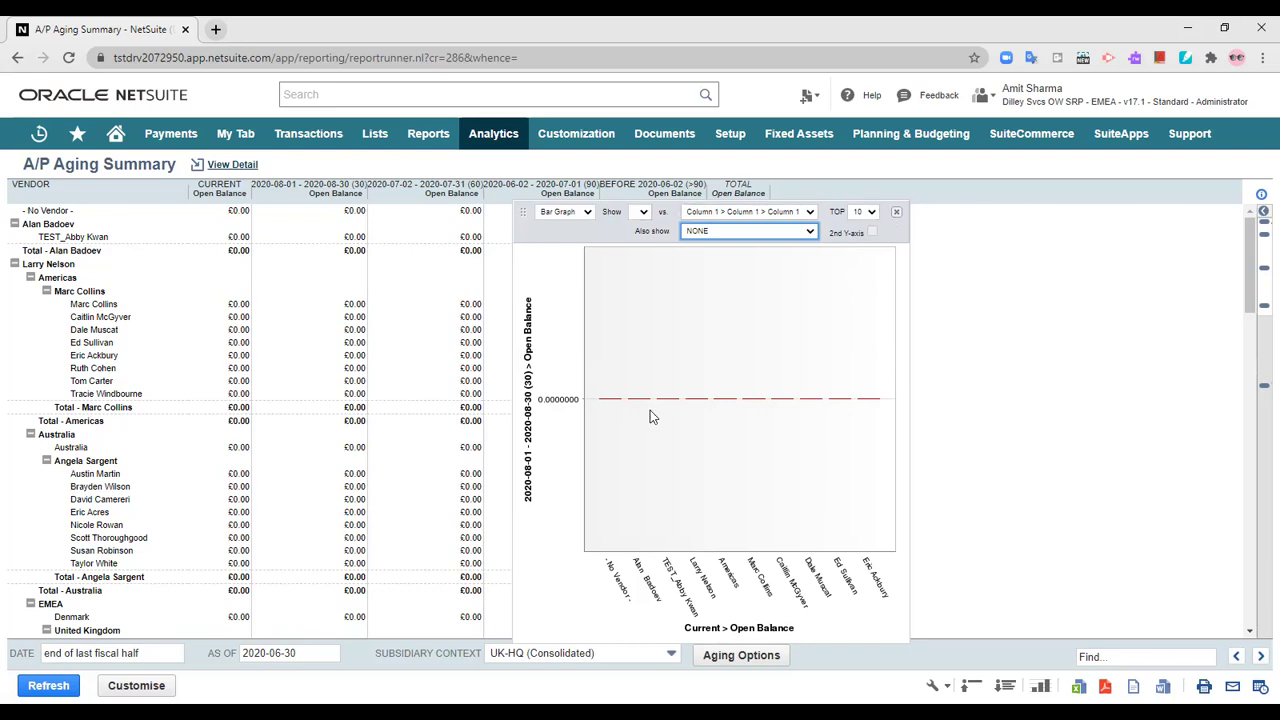
{"action": "left_click", "coordinate": [570, 211]}
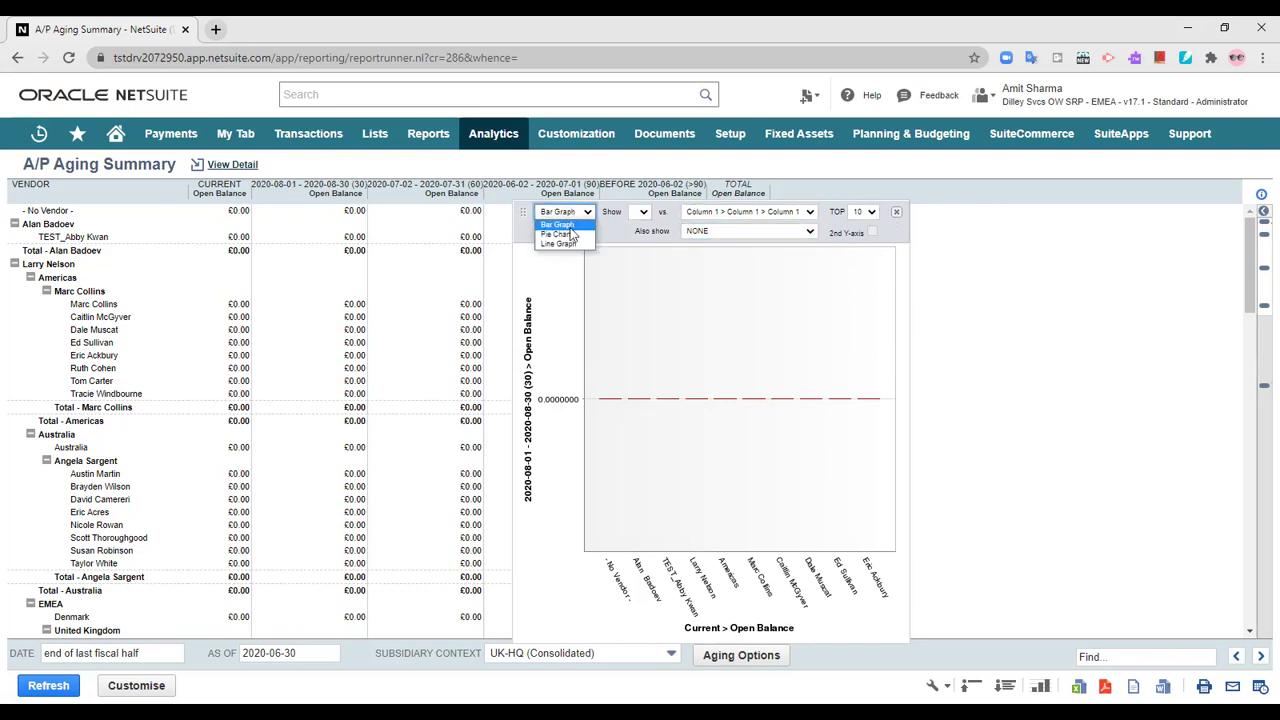
{"action": "left_click", "coordinate": [556, 234]}
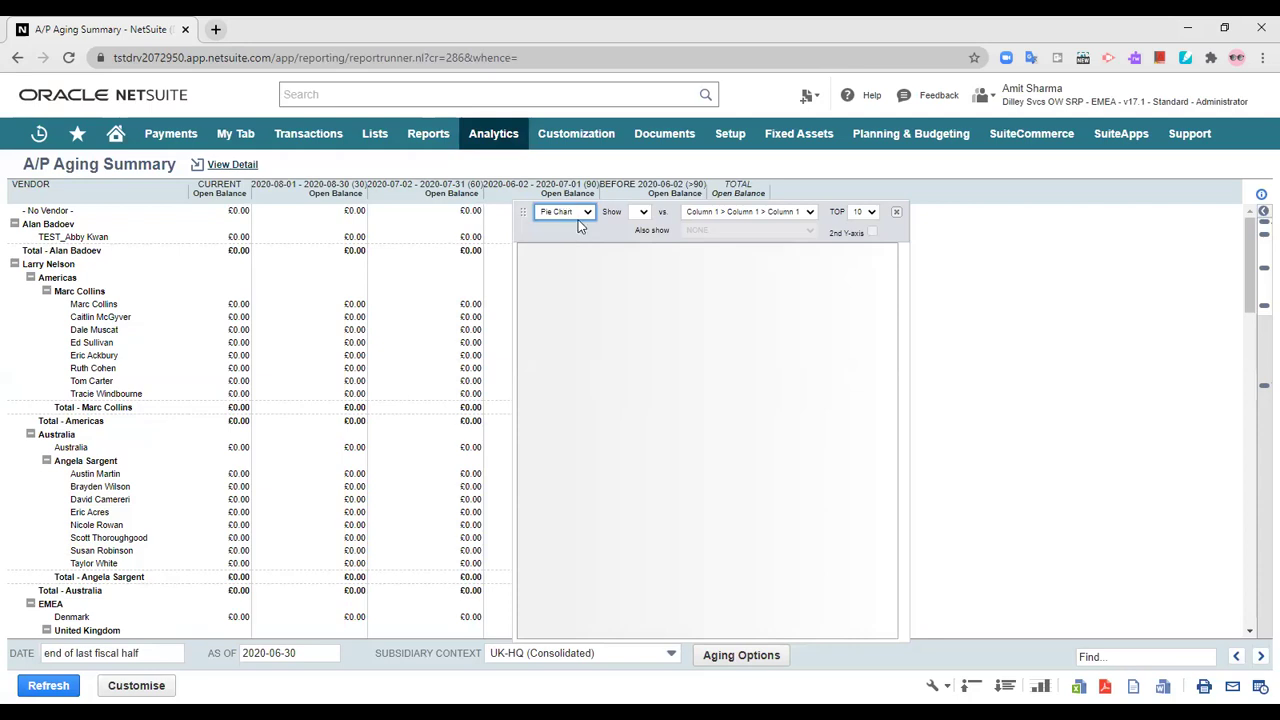
Check the graph's comparison column choices, view it as a line graph, and close the graph
{"action": "left_click", "coordinate": [714, 212]}
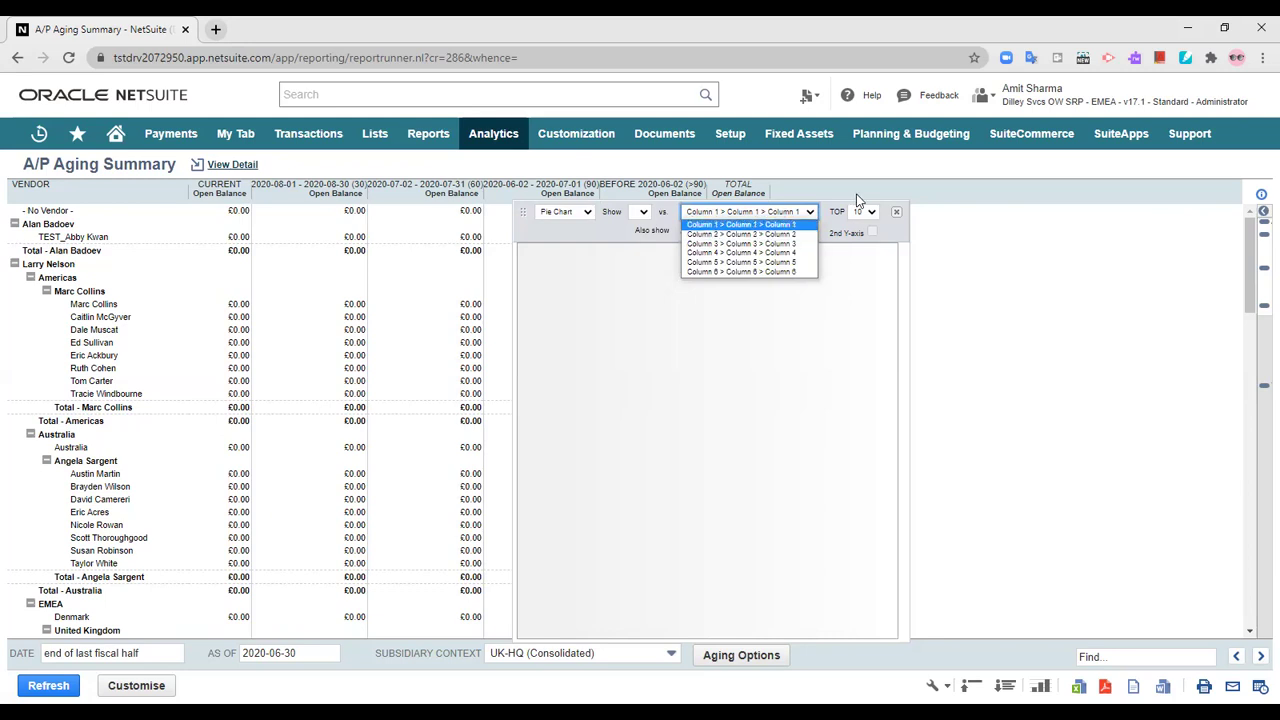
{"action": "left_click", "coordinate": [803, 212]}
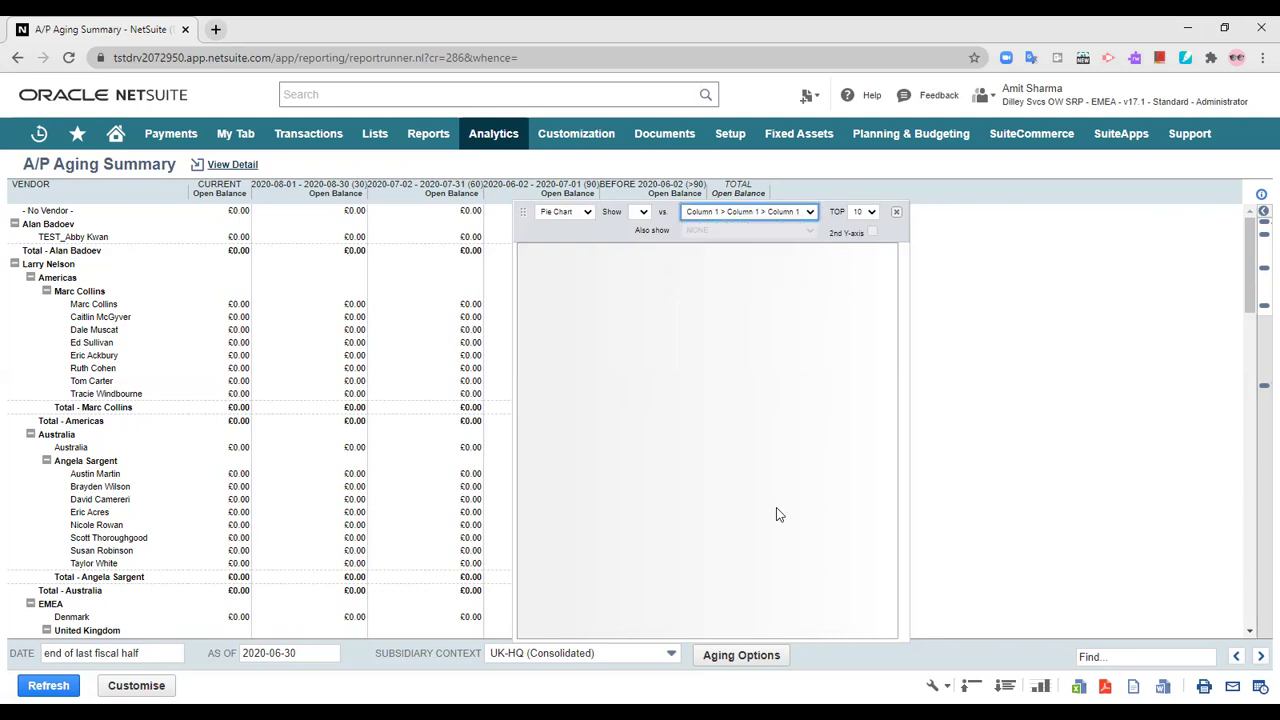
{"action": "left_click", "coordinate": [566, 212]}
{"action": "left_click", "coordinate": [566, 243]}
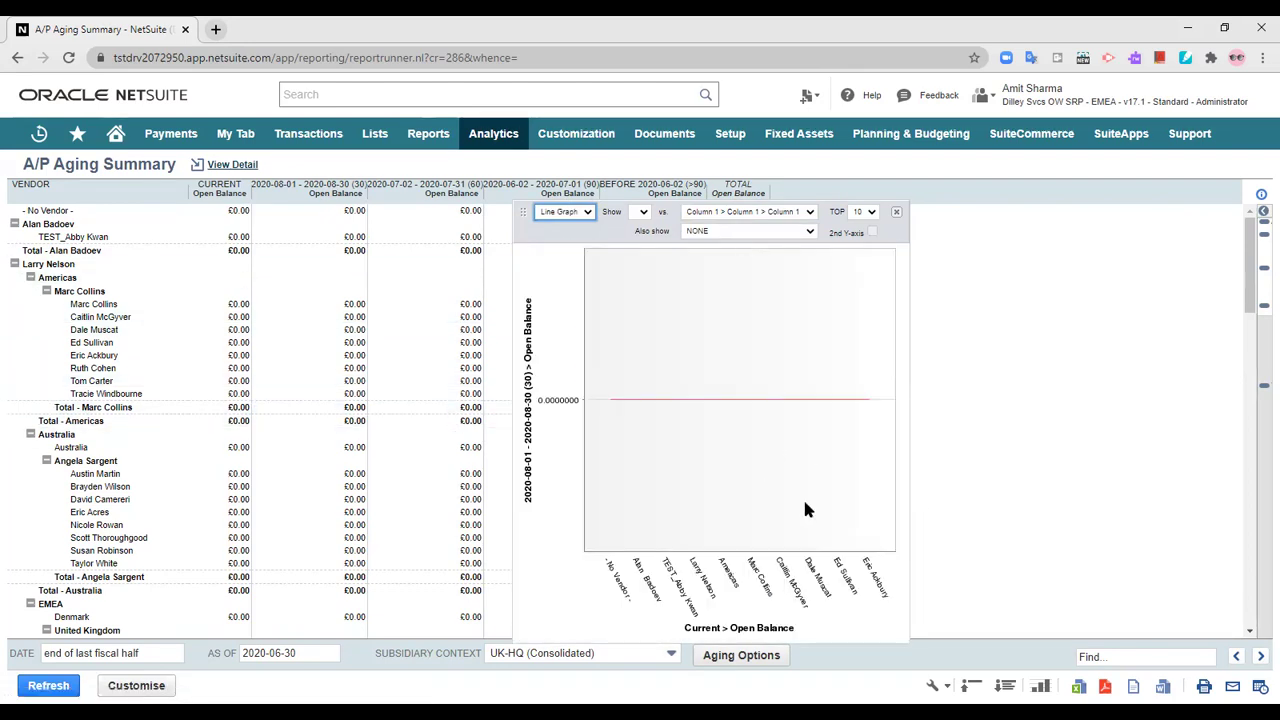
{"action": "left_click", "coordinate": [894, 216]}
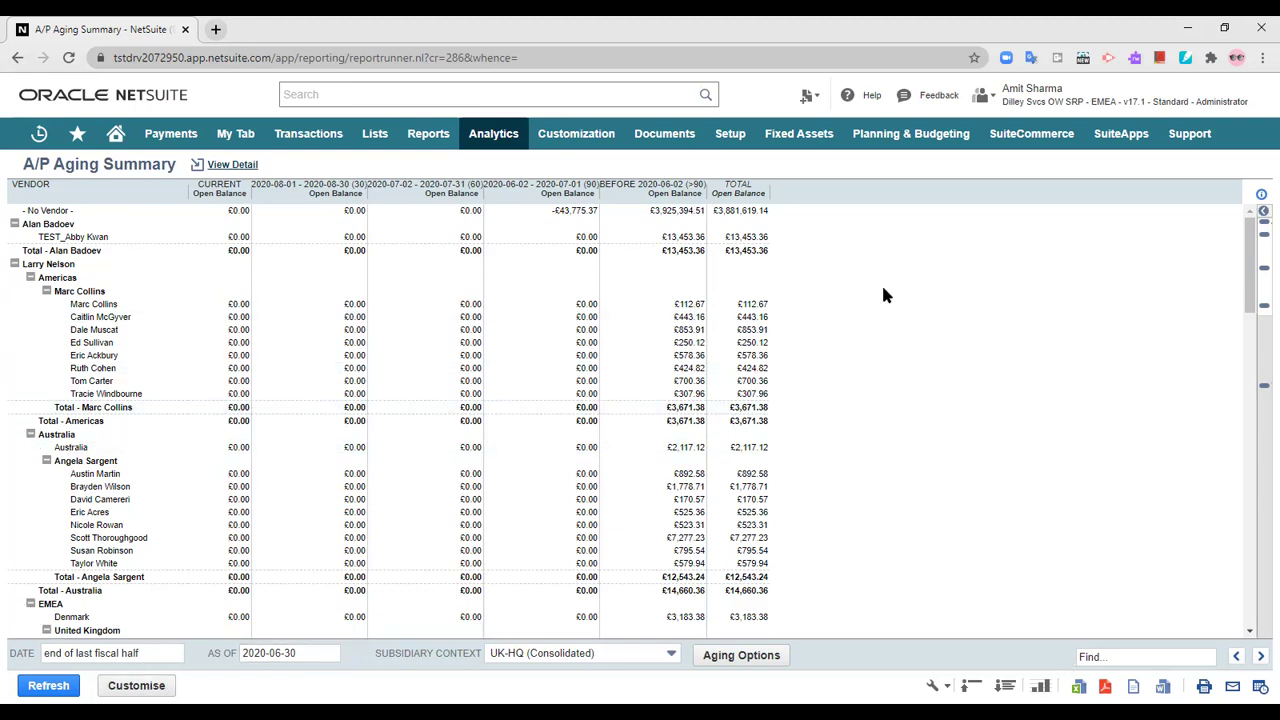
View the customisation page of the A/P Aging Summary and return to the report
{"action": "left_click", "coordinate": [140, 686]}
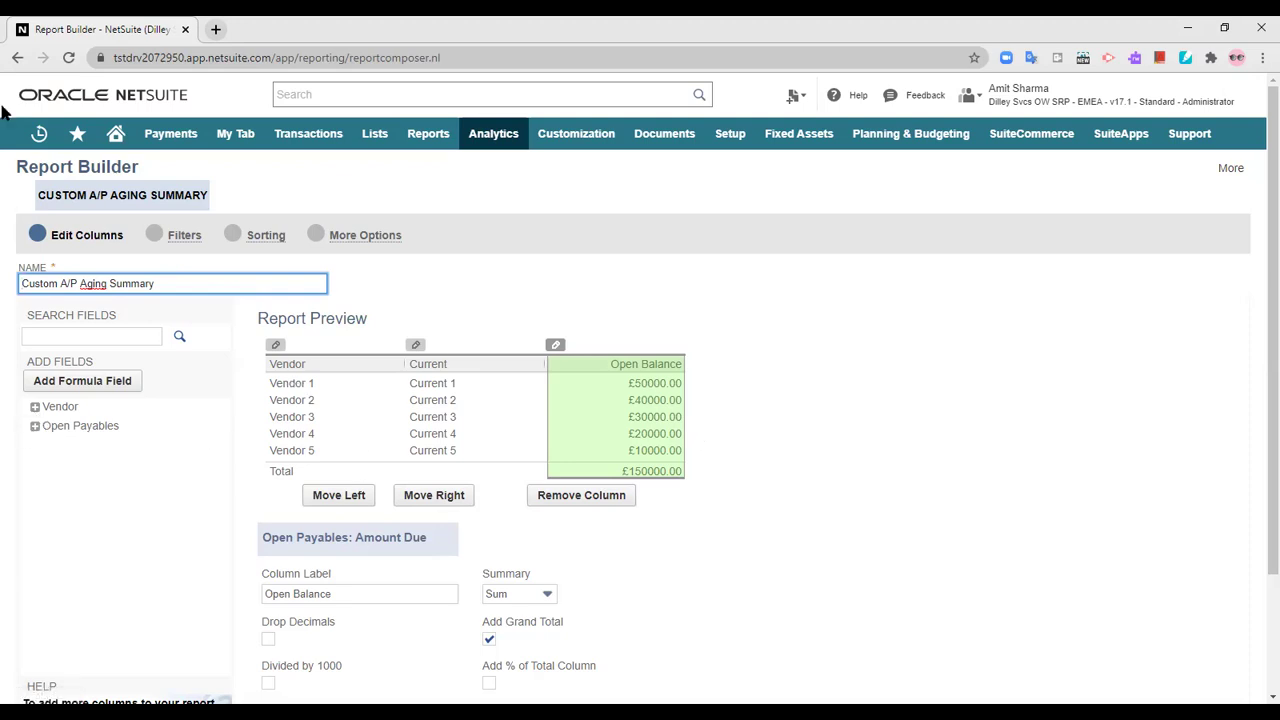
{"action": "left_click", "coordinate": [17, 57]}
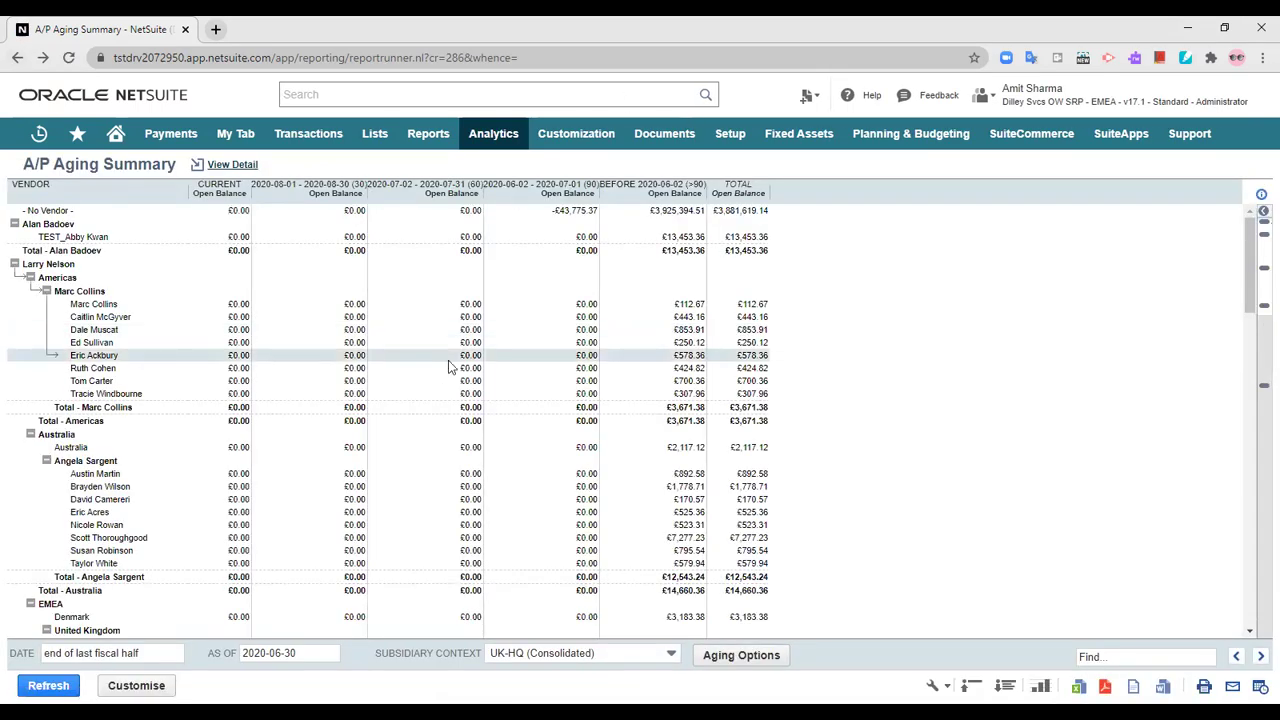
Open the A/P Register report from the Vendors/Payables reports
{"action": "mouse_move", "coordinate": [426, 145]}
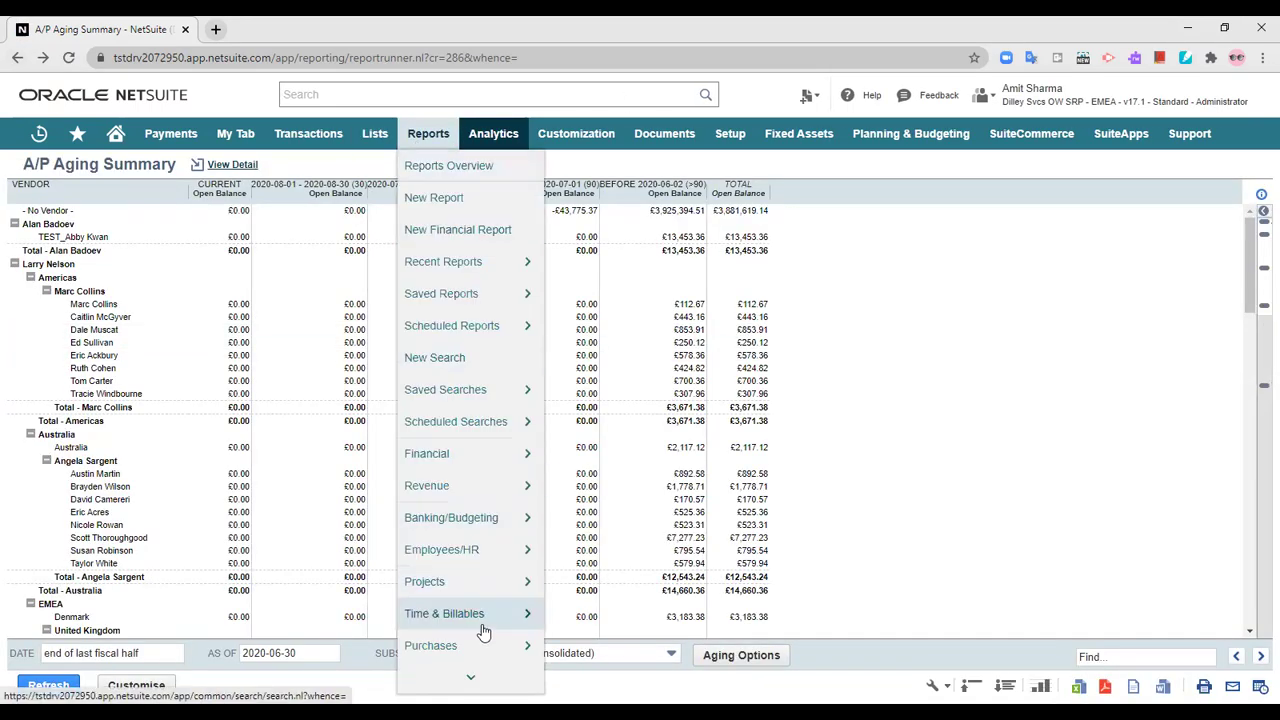
{"action": "mouse_move", "coordinate": [472, 557]}
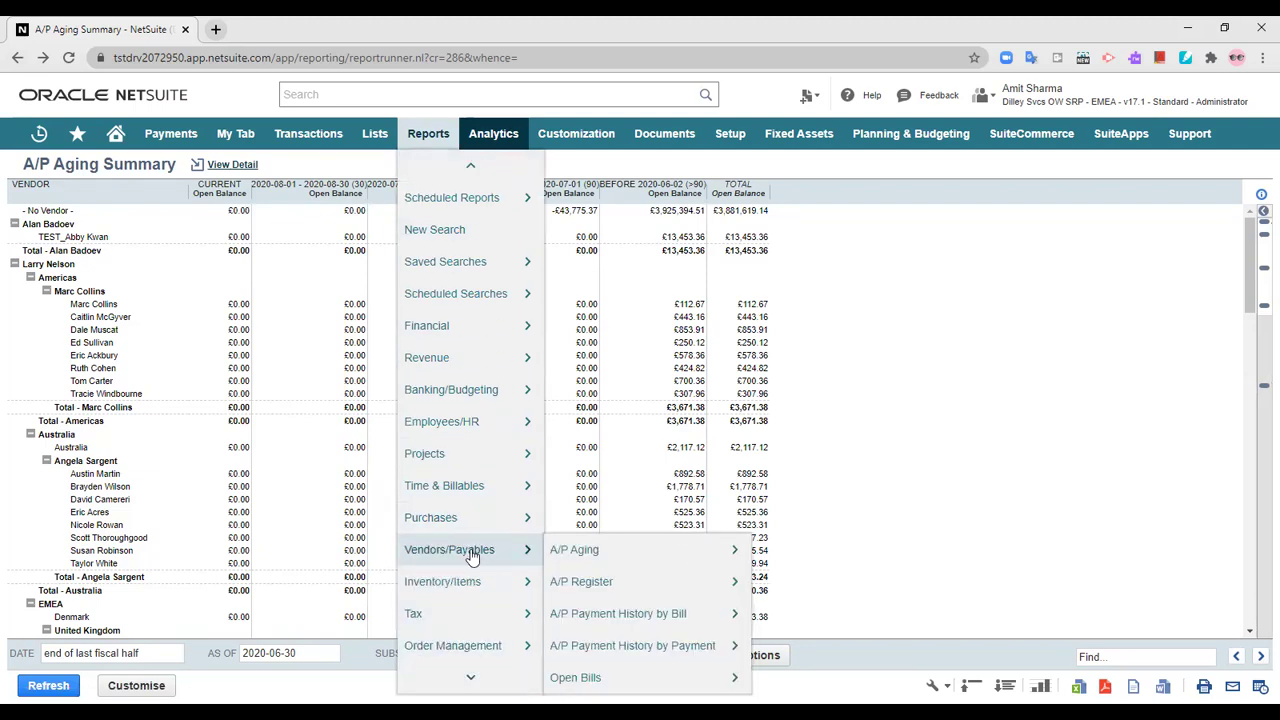
{"action": "mouse_move", "coordinate": [590, 584]}
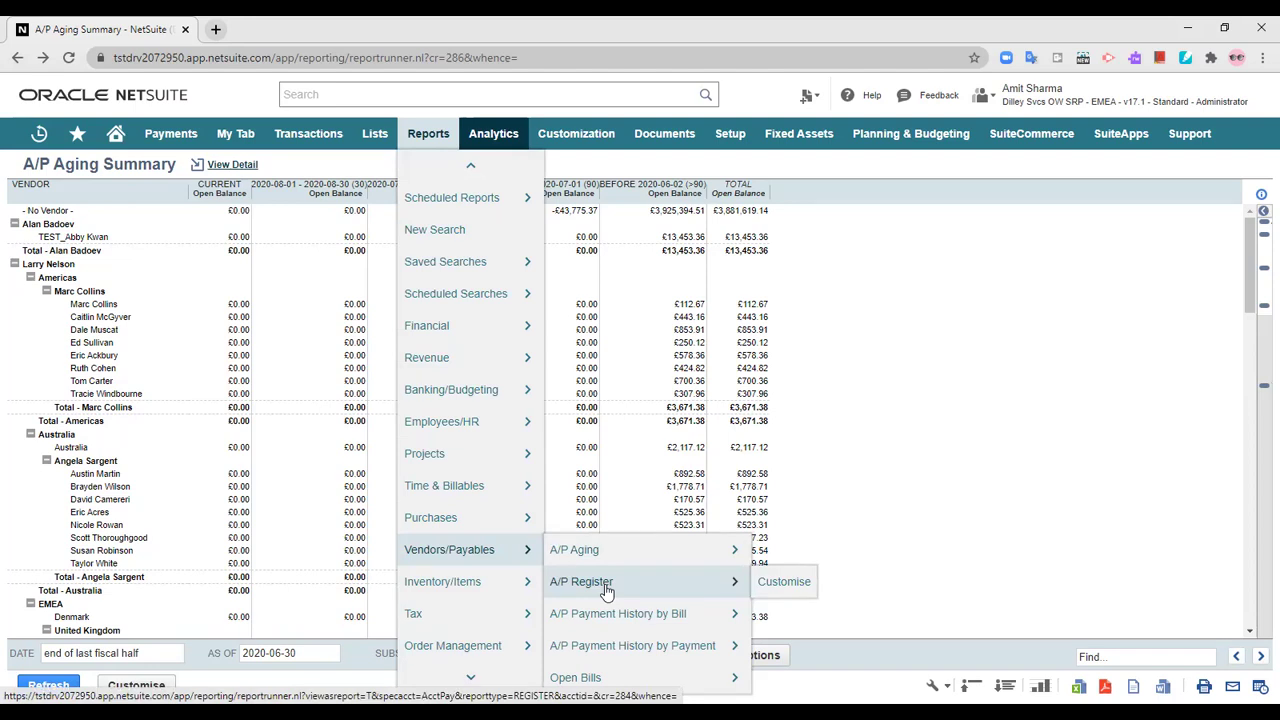
{"action": "left_click", "coordinate": [606, 590]}
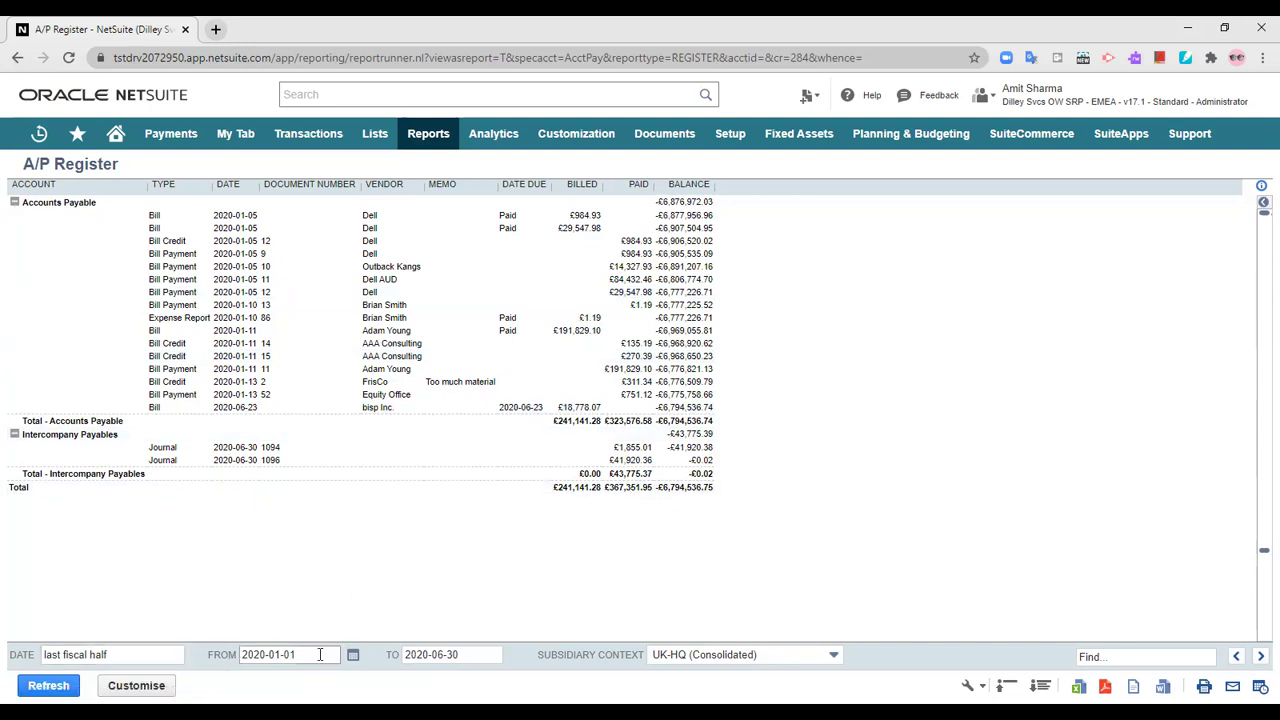
Set the A/P Register's date range to last rolling quarter from the Quarter selectors, and check its subsidiary context
{"action": "left_click", "coordinate": [174, 658]}
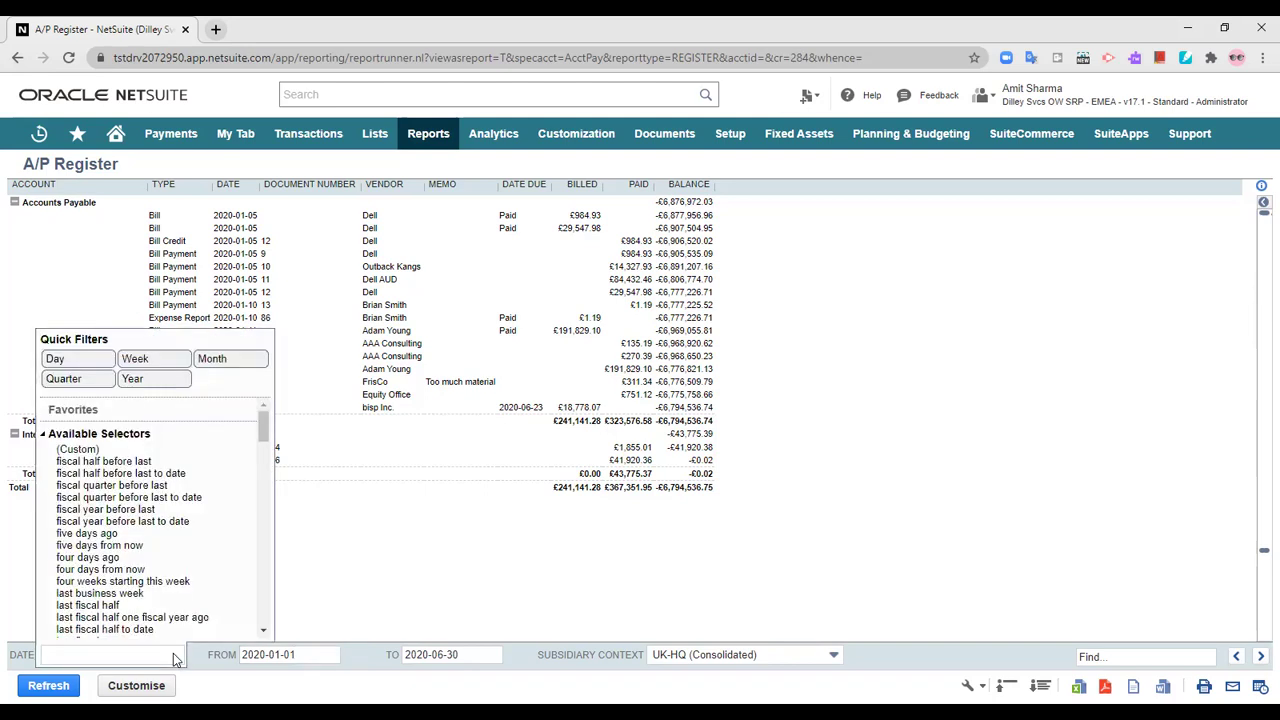
{"action": "left_click", "coordinate": [91, 386]}
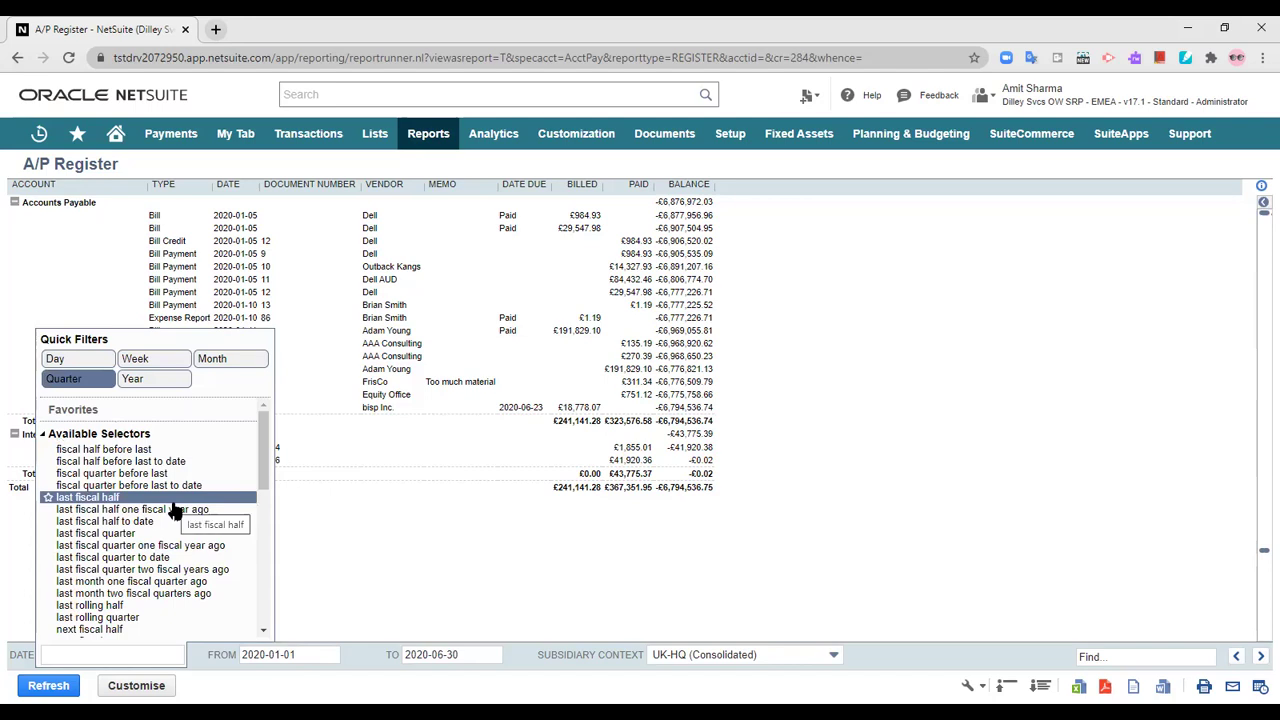
{"action": "scroll", "coordinate": [174, 510], "scroll_direction": "down", "scroll_amount": 2}
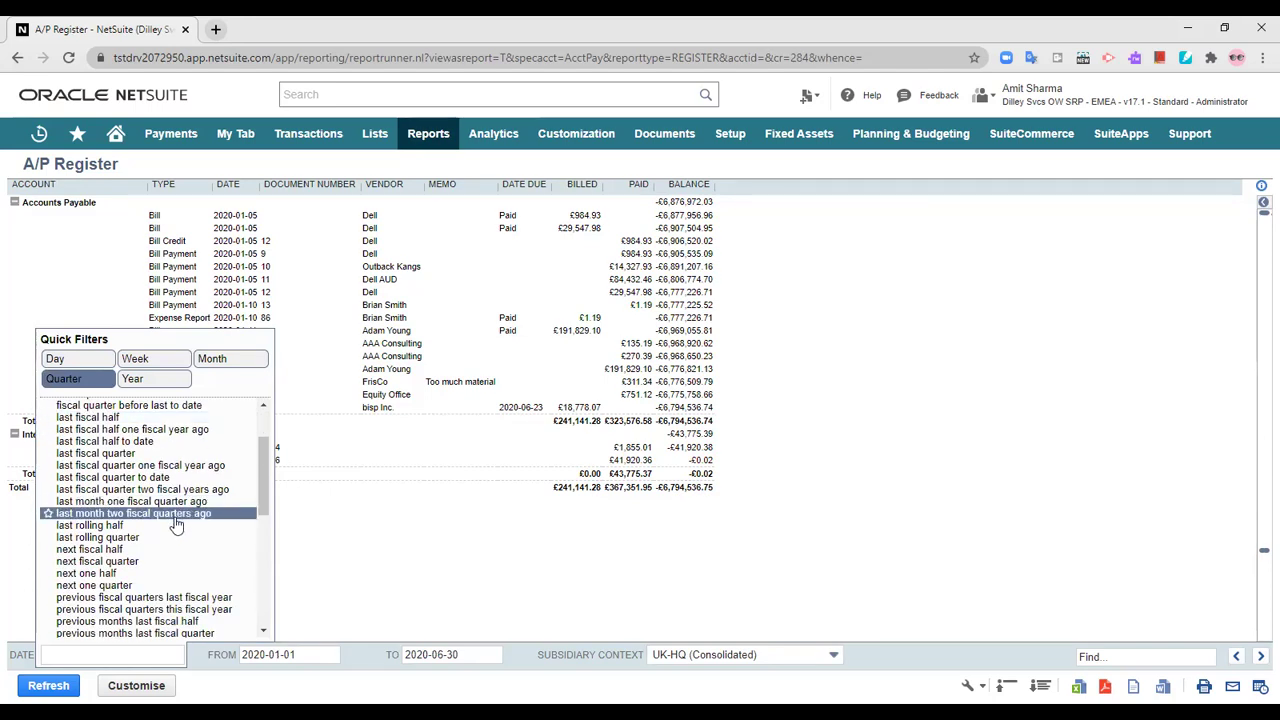
{"action": "left_click", "coordinate": [176, 540]}
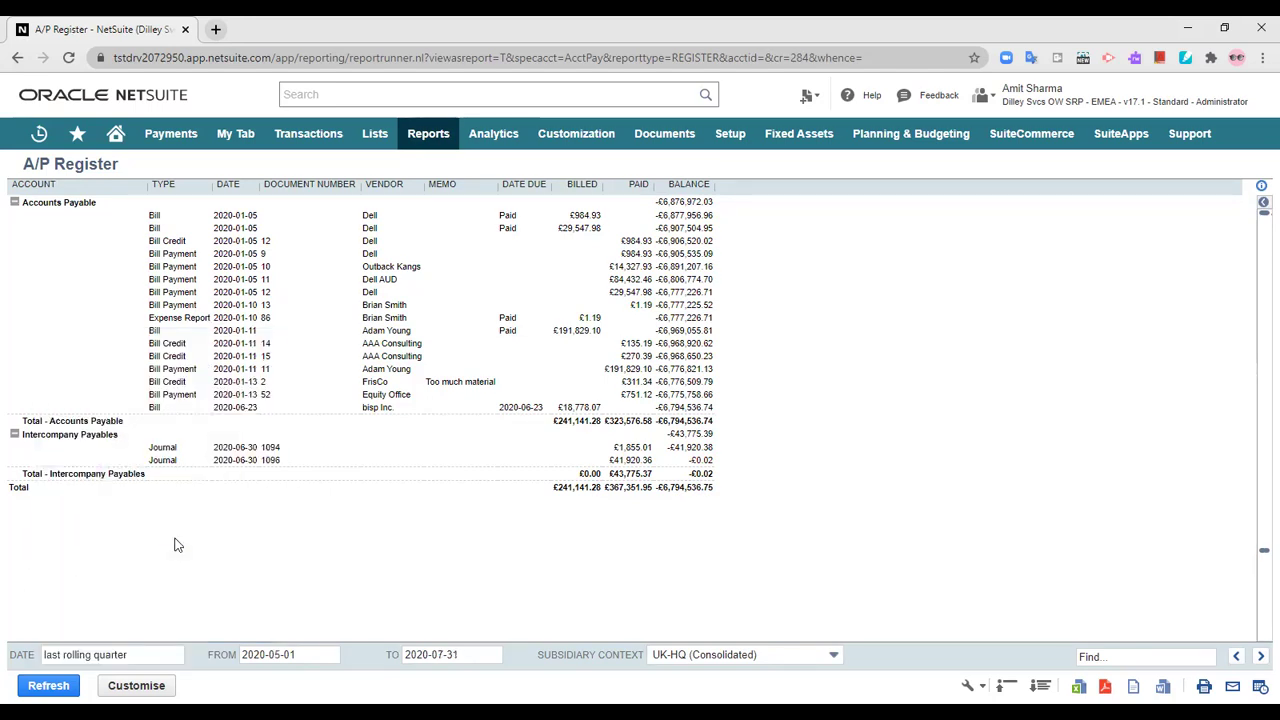
{"action": "left_click", "coordinate": [80, 682]}
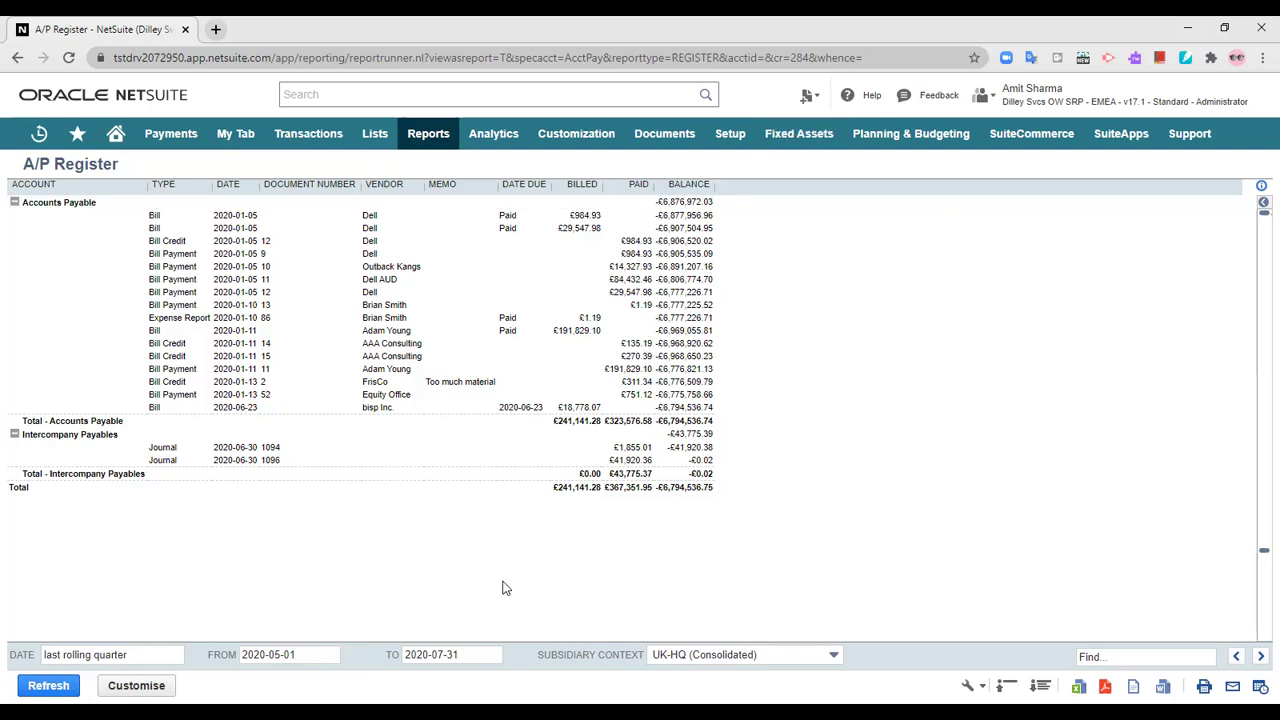
{"action": "left_click", "coordinate": [718, 655]}
{"action": "left_click", "coordinate": [718, 656]}
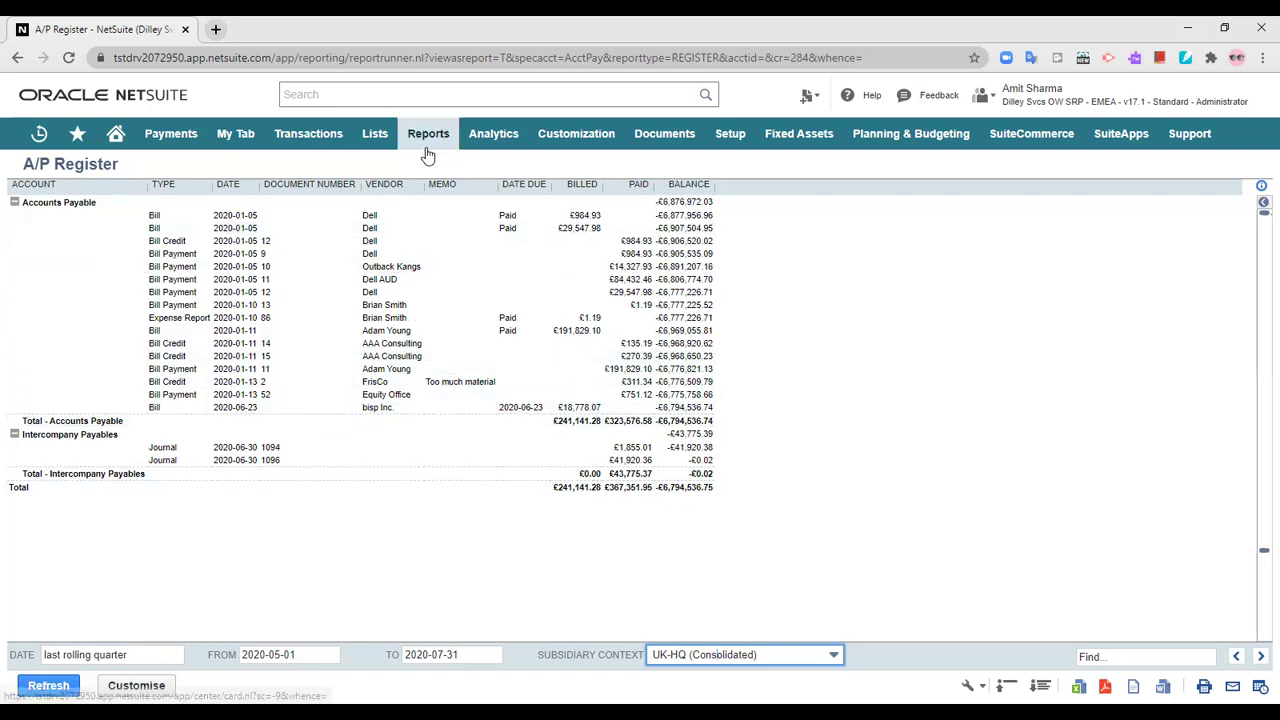
Open the A/P Payment History by Bill report from the Vendors/Payables reports
{"action": "mouse_move", "coordinate": [465, 645]}
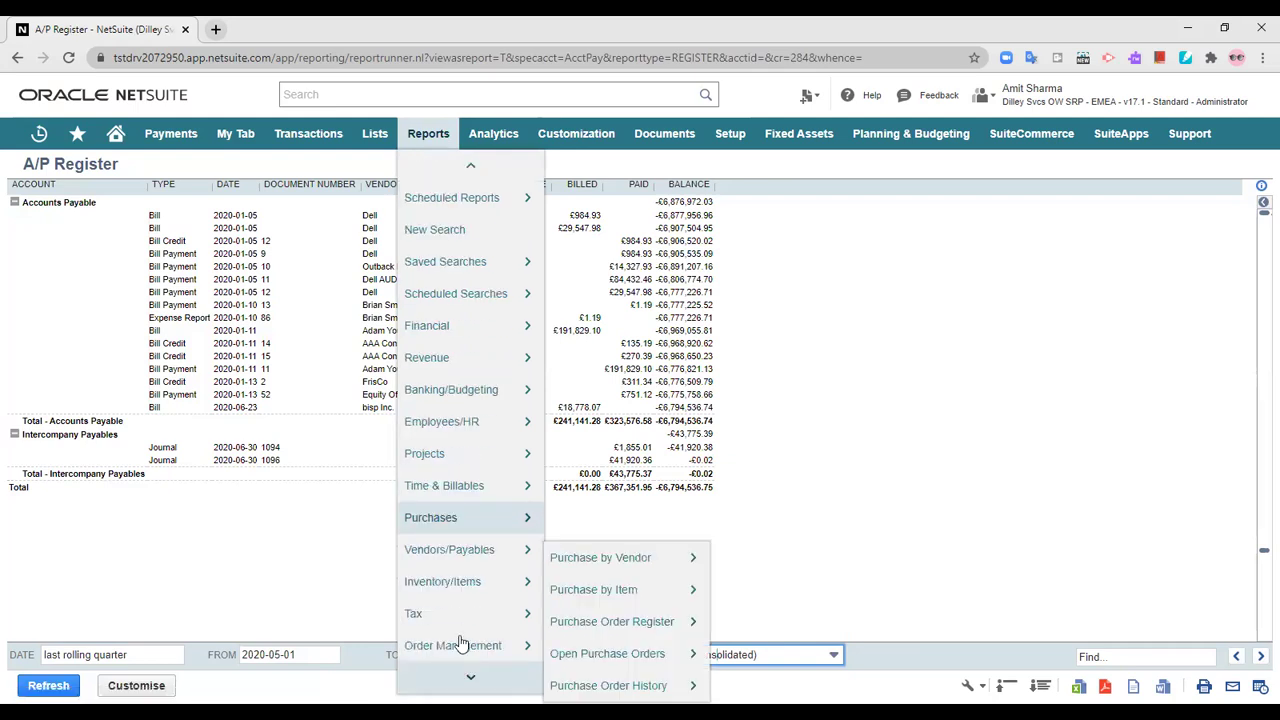
{"action": "mouse_move", "coordinate": [452, 551]}
{"action": "mouse_move", "coordinate": [608, 620]}
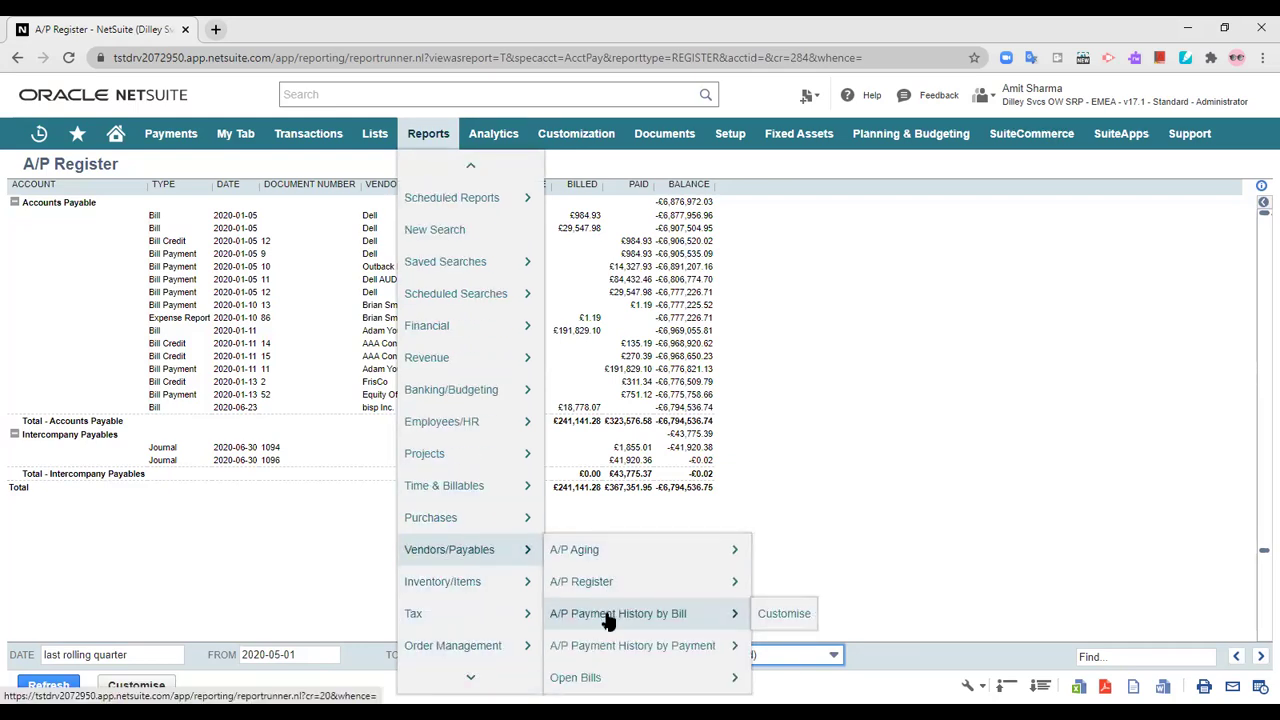
{"action": "left_click", "coordinate": [608, 620]}
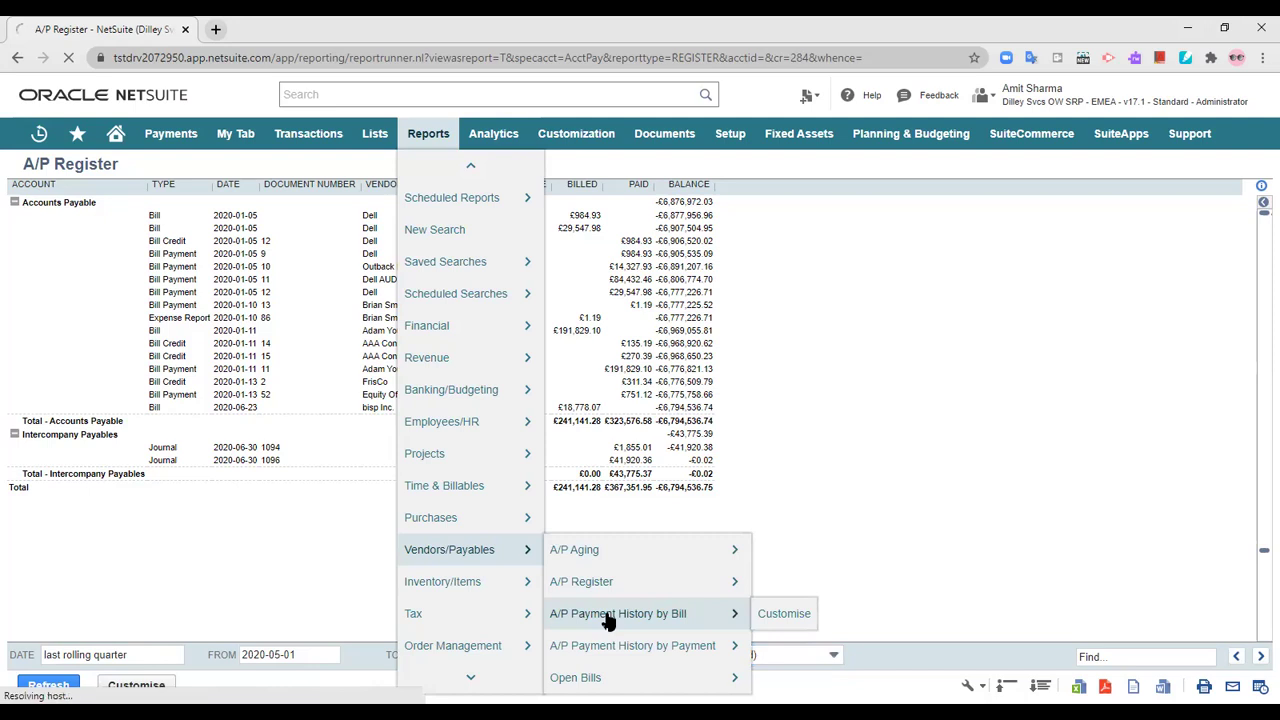
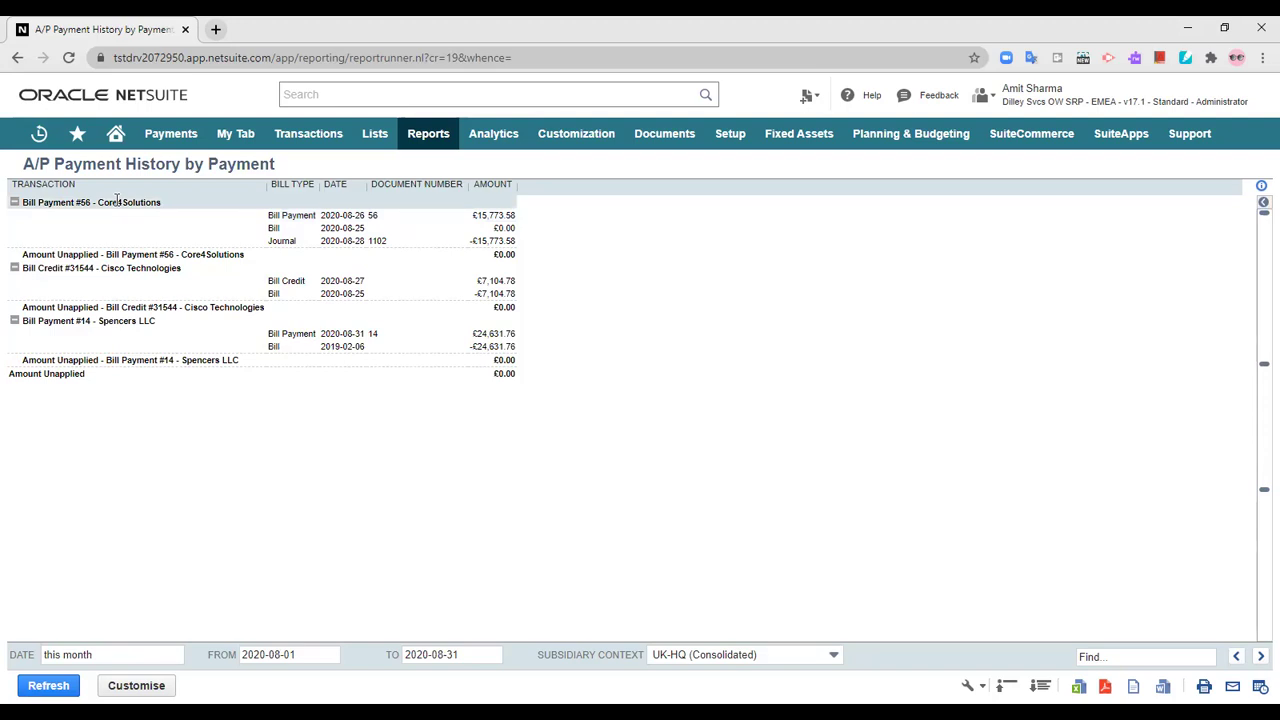
Look through the available date range selectors of the A/P Payment History by Payment report, and close the list without choosing one
{"action": "left_click", "coordinate": [156, 658]}
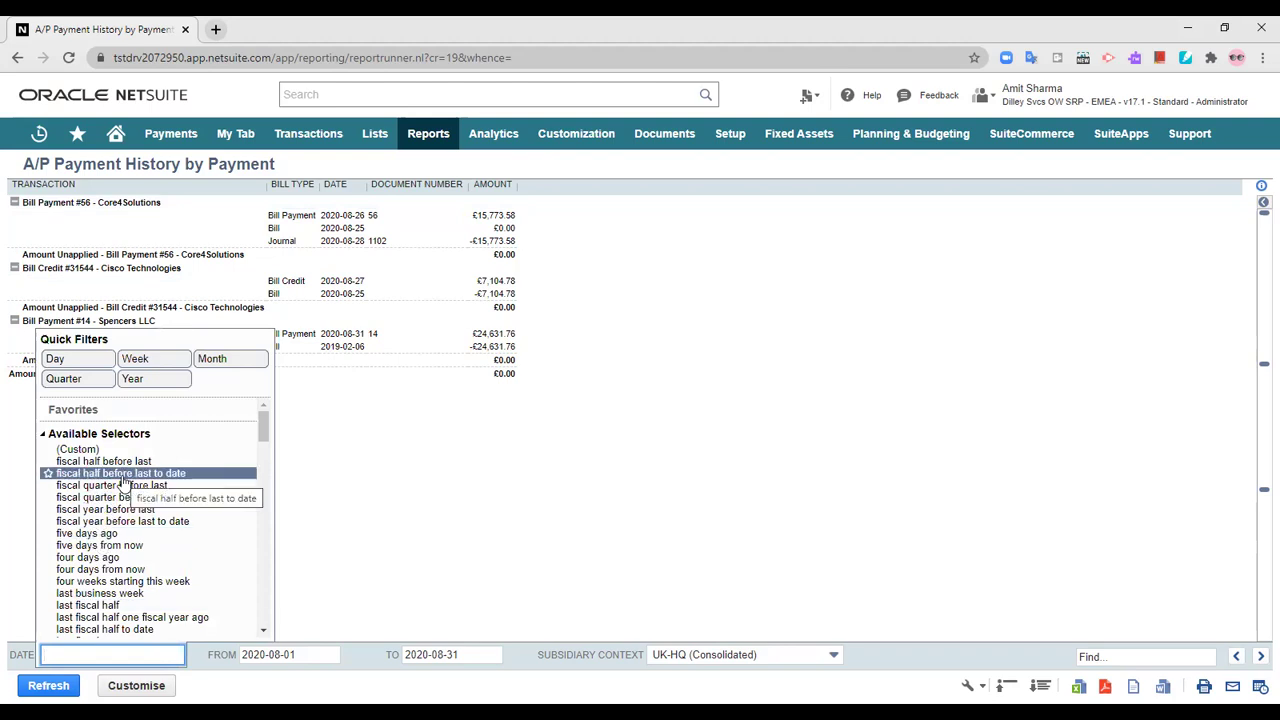
{"action": "scroll", "coordinate": [128, 507], "scroll_direction": "down", "scroll_amount": 3}
{"action": "scroll", "coordinate": [128, 507], "scroll_direction": "down", "scroll_amount": 3}
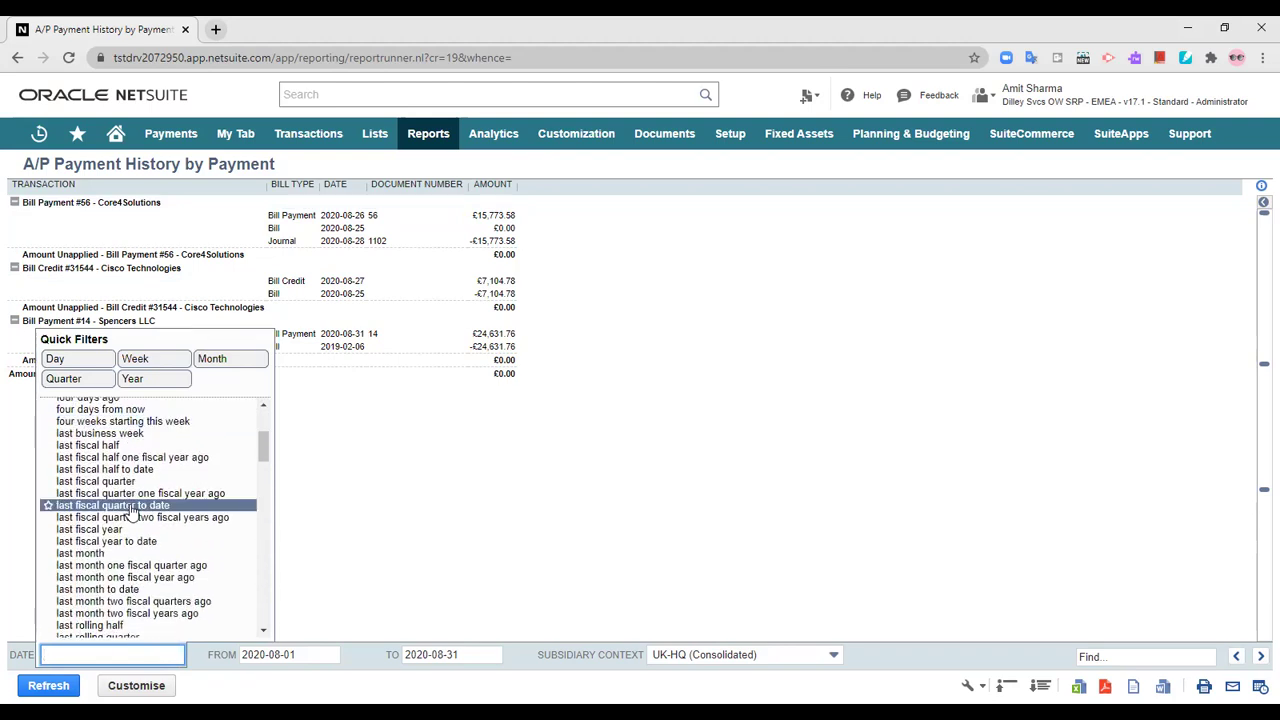
{"action": "scroll", "coordinate": [104, 558], "scroll_direction": "down", "scroll_amount": 5}
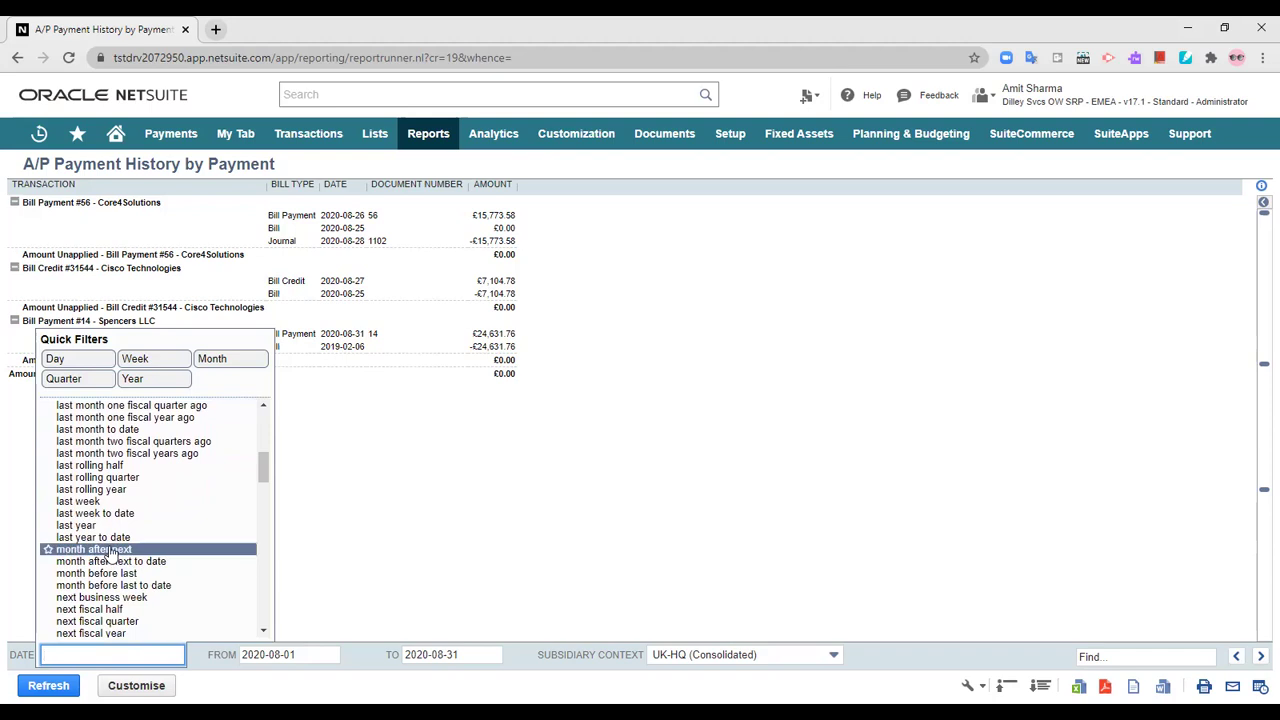
{"action": "left_click", "coordinate": [340, 507]}
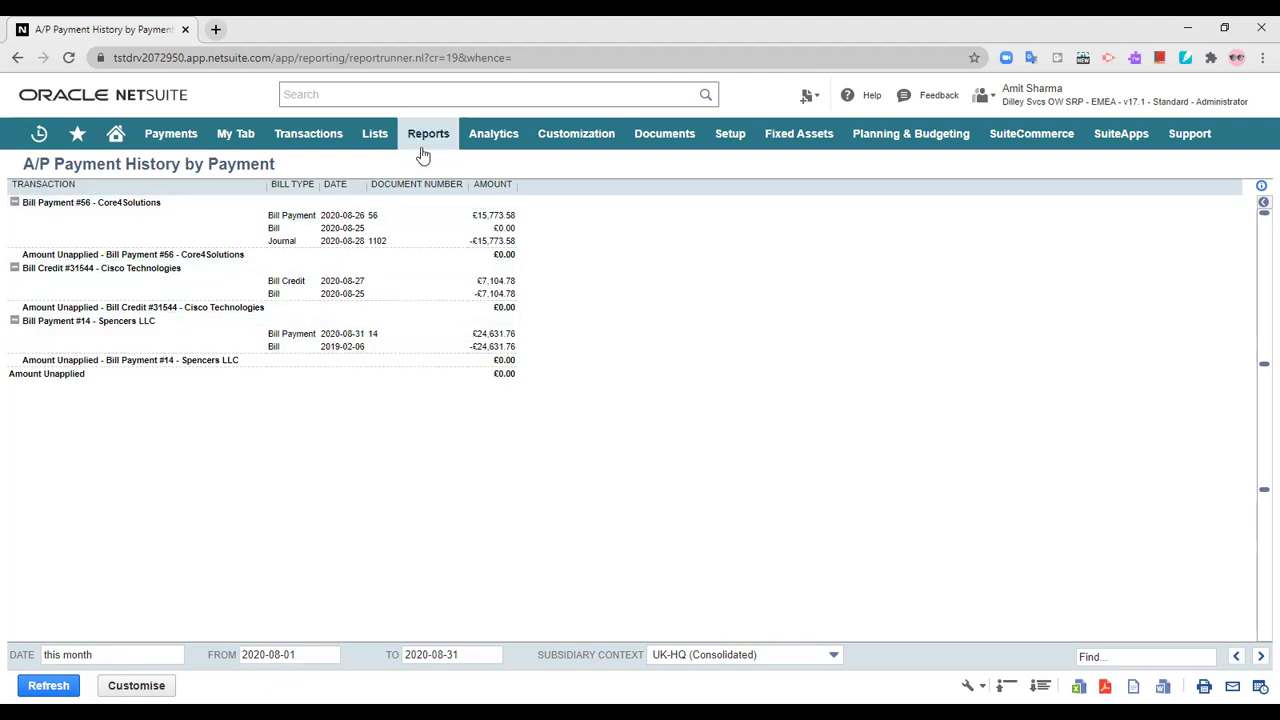
Open the Open Bills report from the Vendors/Payables reports
{"action": "mouse_move", "coordinate": [420, 148]}
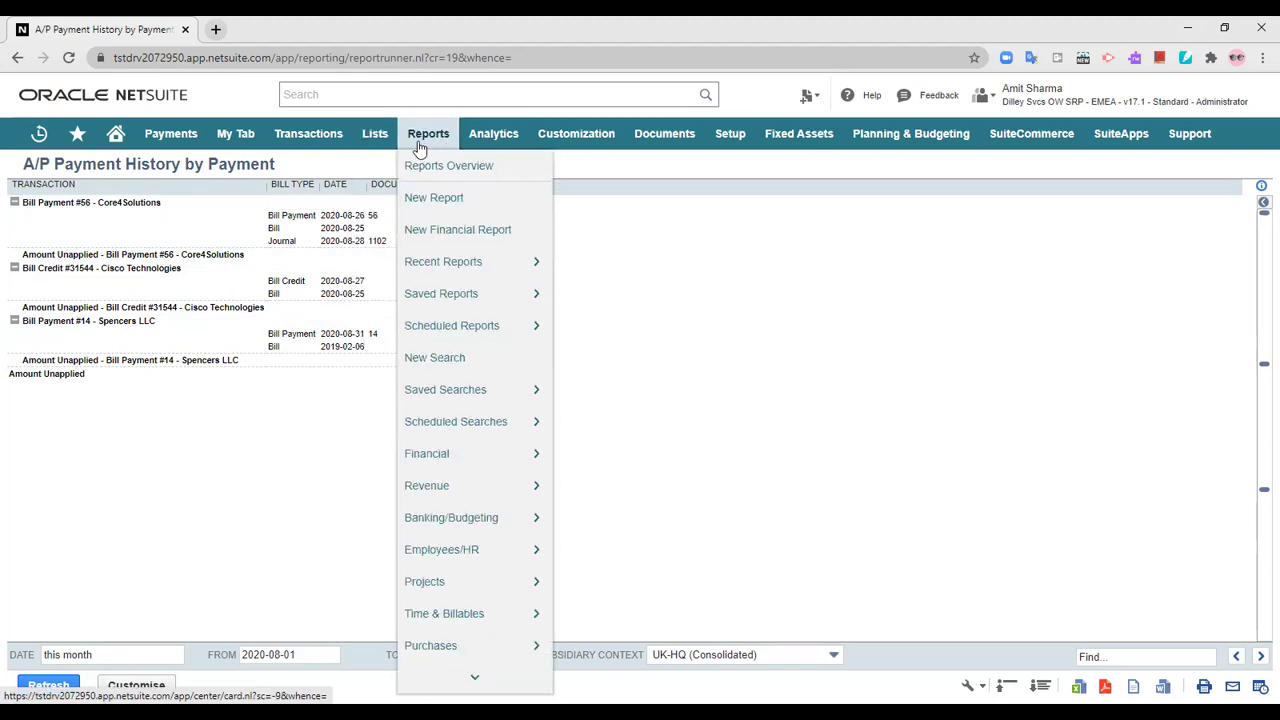
{"action": "scroll", "coordinate": [465, 610], "scroll_direction": "down", "scroll_amount": 4}
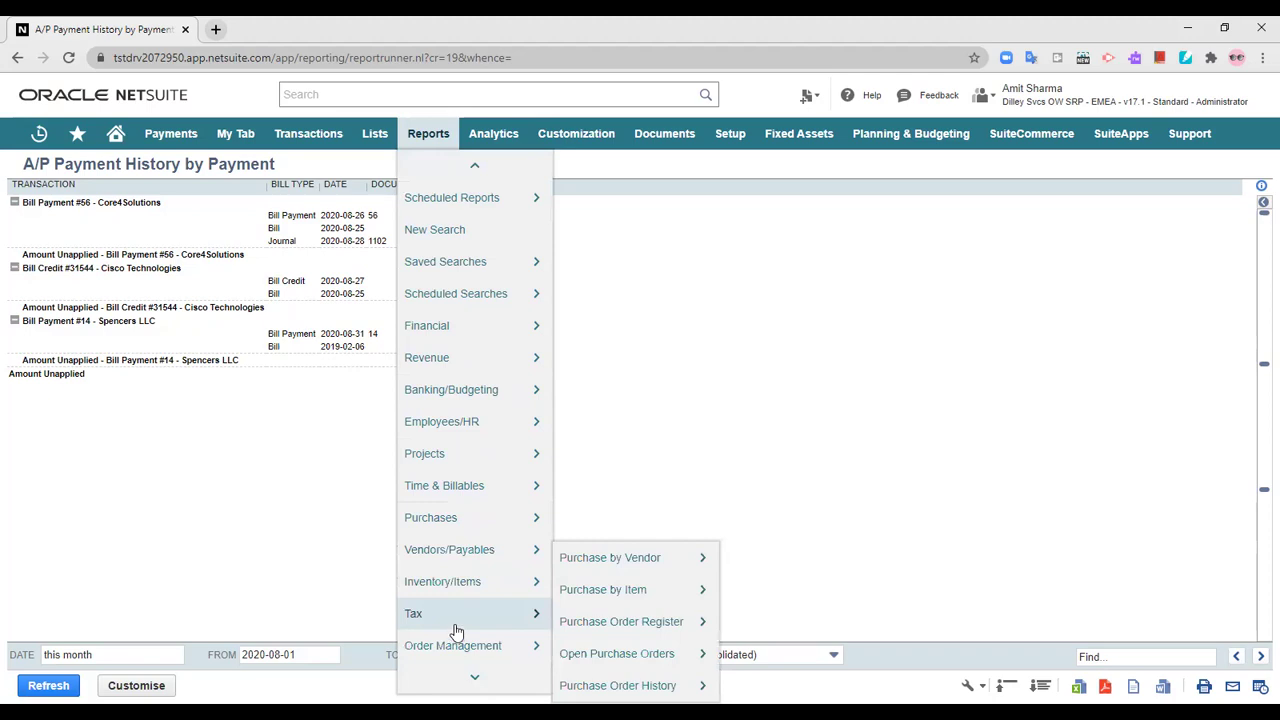
{"action": "mouse_move", "coordinate": [455, 549]}
{"action": "left_click", "coordinate": [588, 678]}
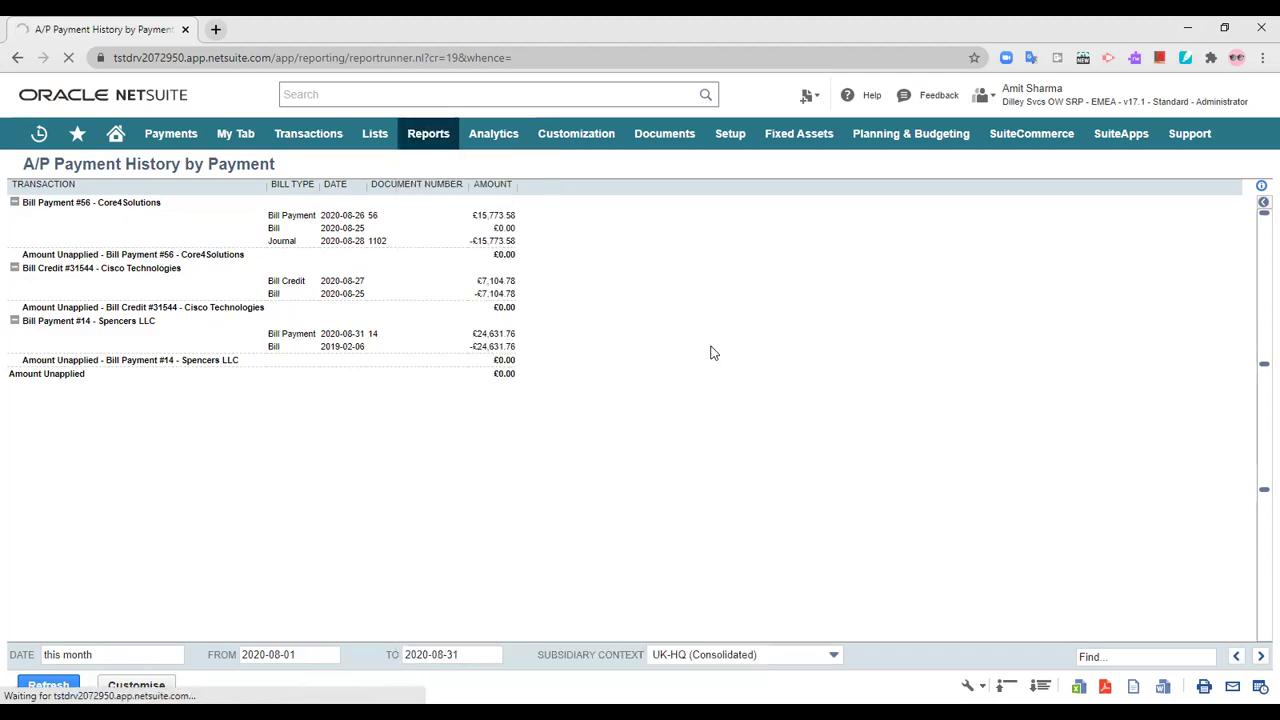